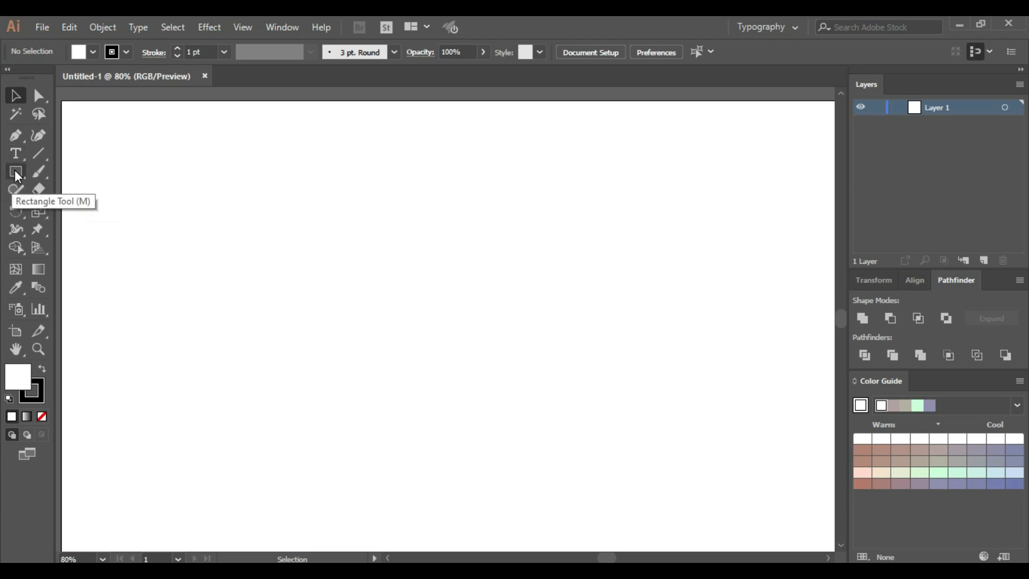
Draw a circle in the upper middle of the artboard with the Ellipse tool
{"action": "left_click", "coordinate": [15, 170]}
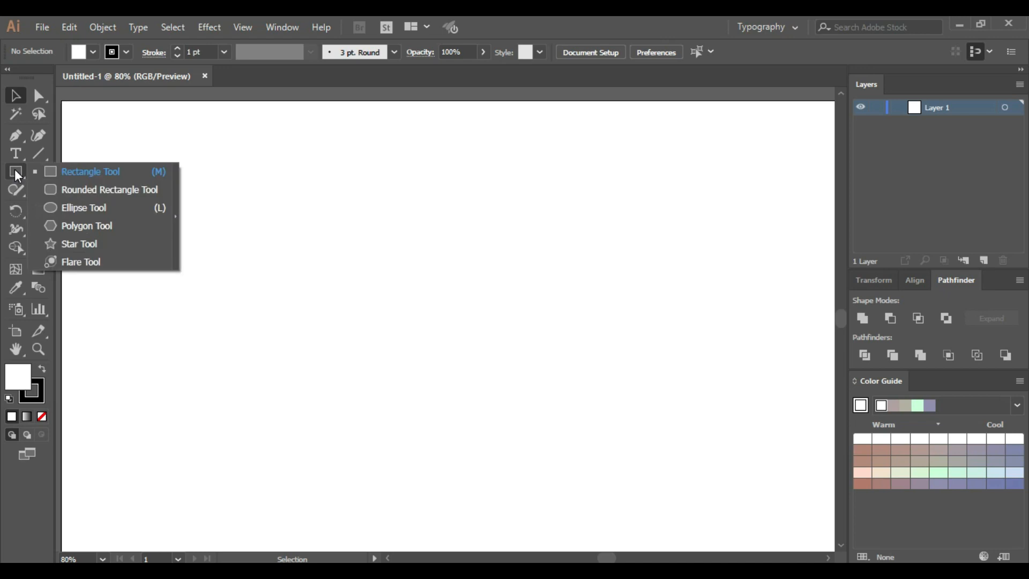
{"action": "left_click", "coordinate": [78, 209]}
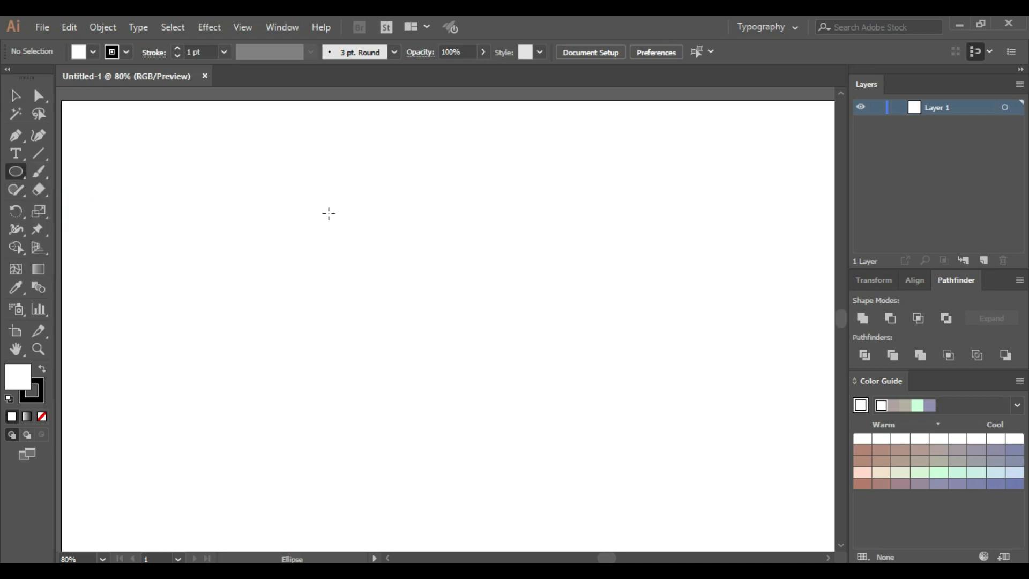
{"action": "left_click_drag", "start_coordinate": [305, 194], "coordinate": [436, 347]}
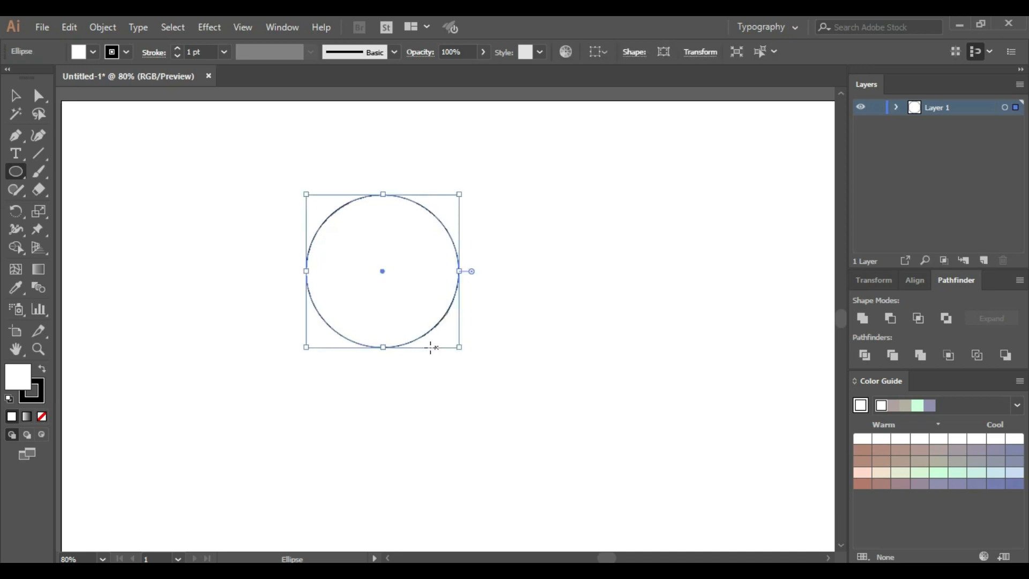
Add 36 pt text reading STAY HOME along the circle's outline using the Type on a Path tool
{"action": "left_click", "coordinate": [17, 151]}
{"action": "left_click_drag", "start_coordinate": [20, 157], "coordinate": [17, 150]}
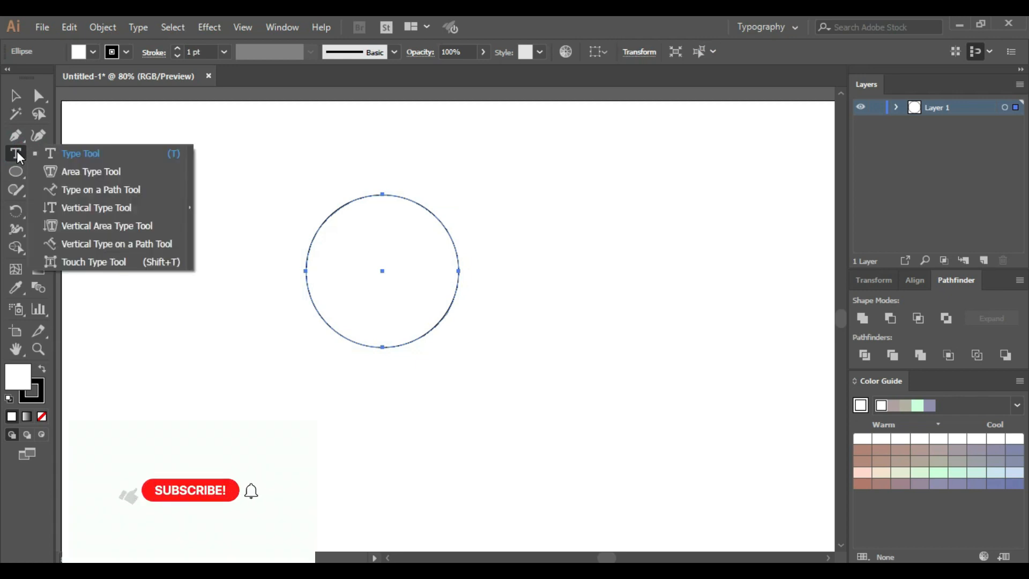
{"action": "left_click", "coordinate": [64, 190]}
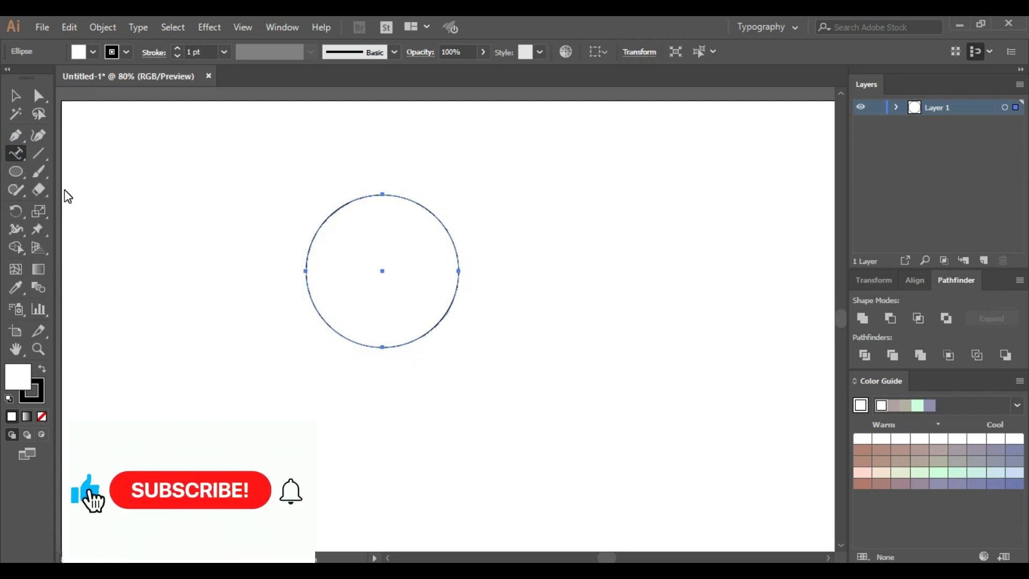
{"action": "left_click", "coordinate": [378, 194]}
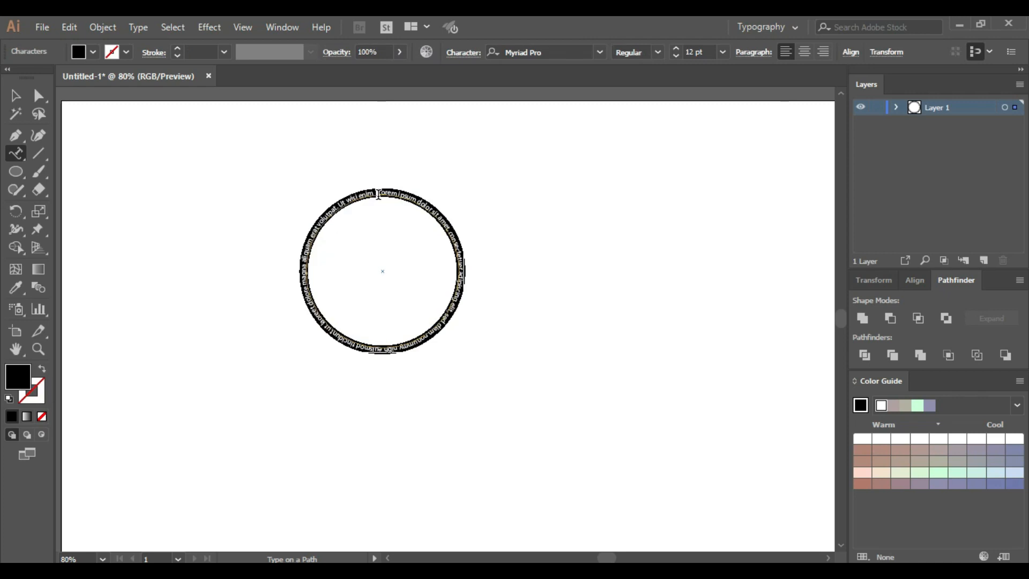
{"action": "left_click", "coordinate": [723, 53]}
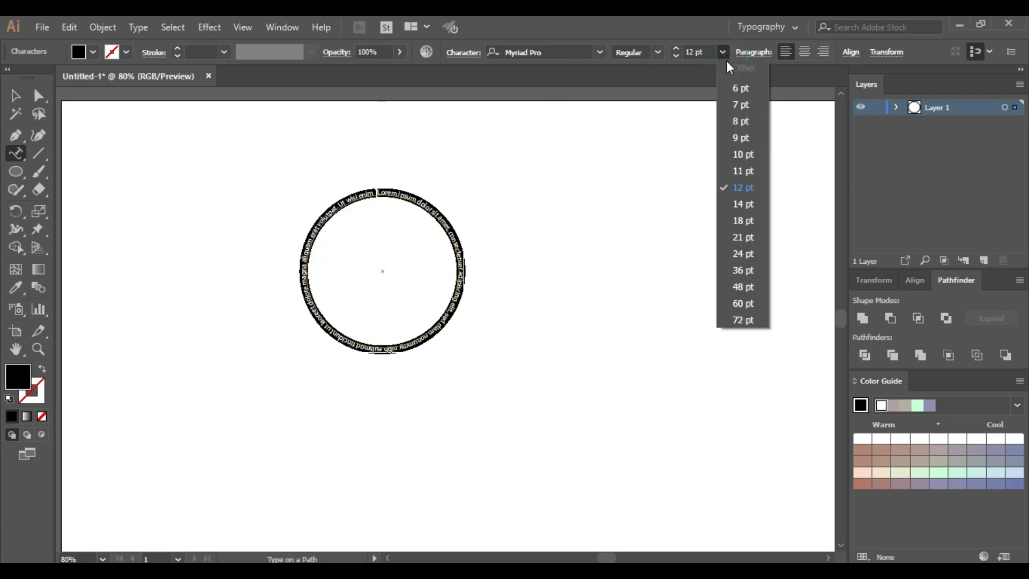
{"action": "left_click", "coordinate": [746, 274]}
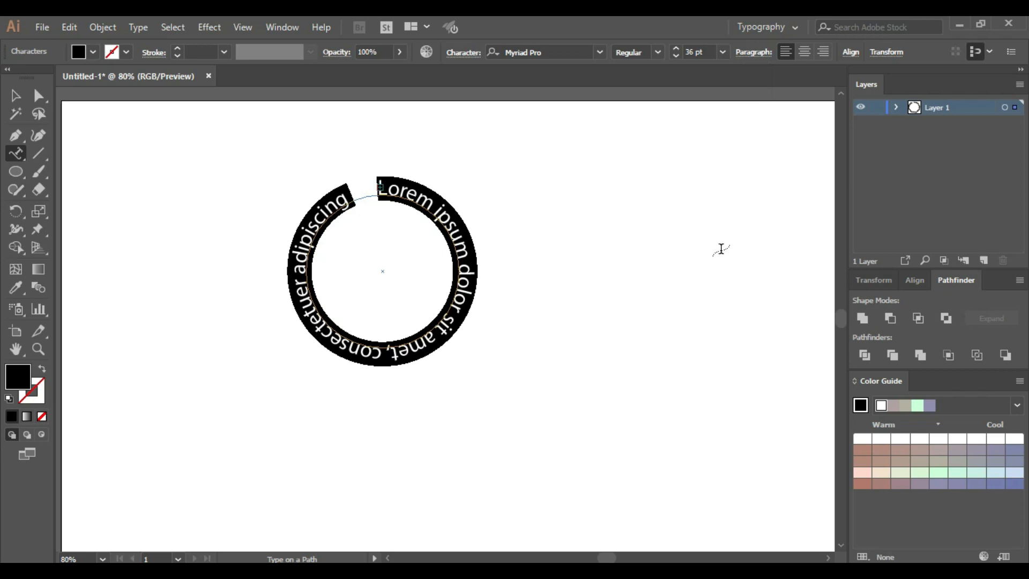
{"action": "type", "text": "ST"}
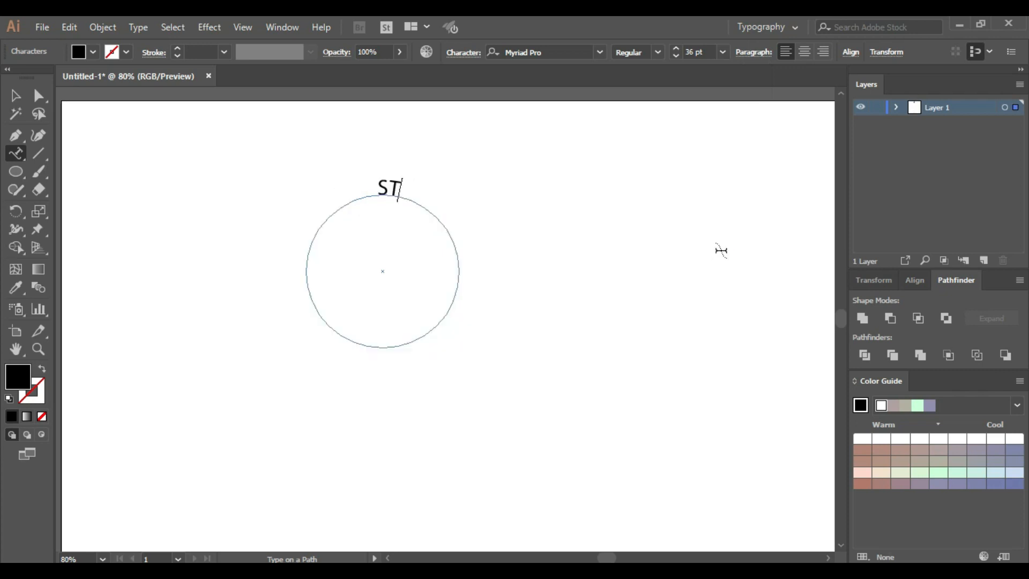
{"action": "type", "text": "AY HOME"}
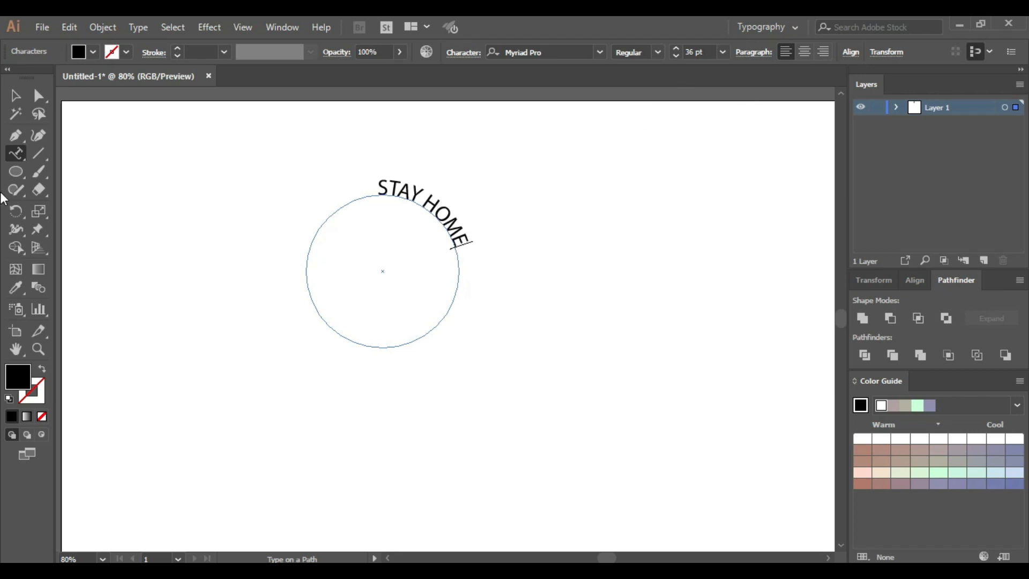
Center-align STAY HOME between its path brackets and slide it to the top middle of the circle
{"action": "left_click", "coordinate": [15, 98]}
{"action": "left_click", "coordinate": [394, 190]}
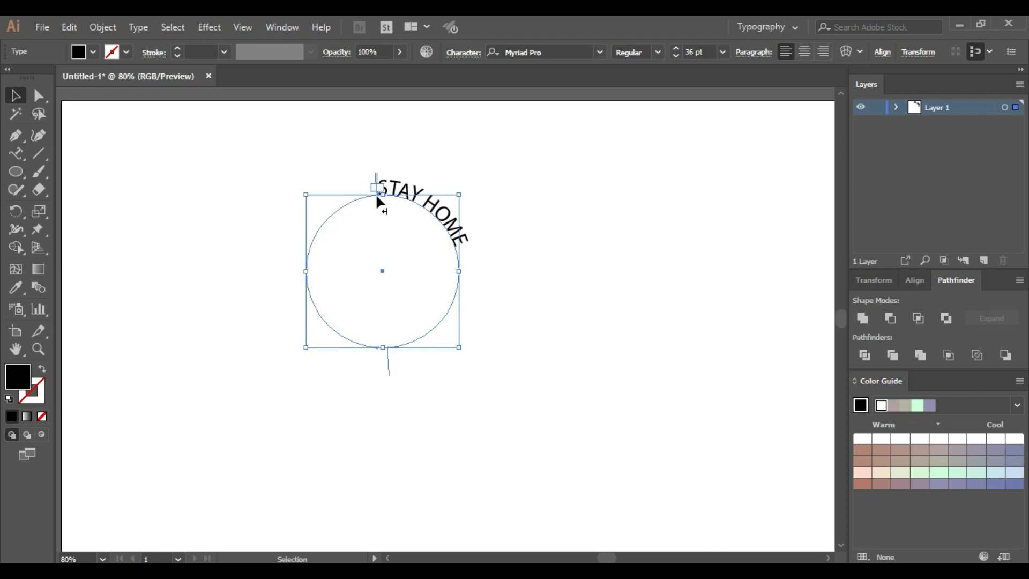
{"action": "left_click_drag", "start_coordinate": [376, 198], "coordinate": [436, 258]}
{"action": "left_click", "coordinate": [799, 54]}
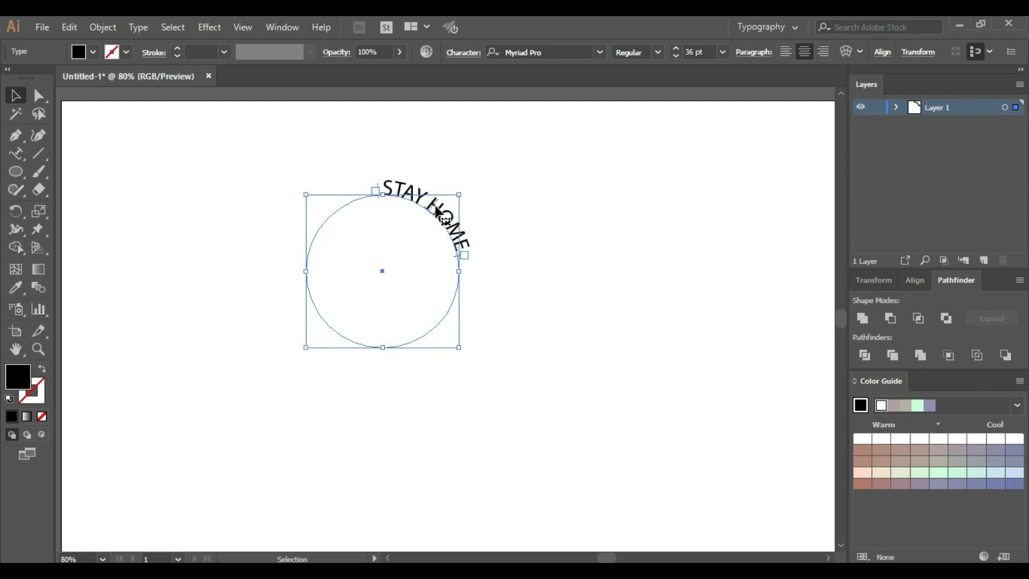
{"action": "left_click_drag", "start_coordinate": [433, 208], "coordinate": [387, 195]}
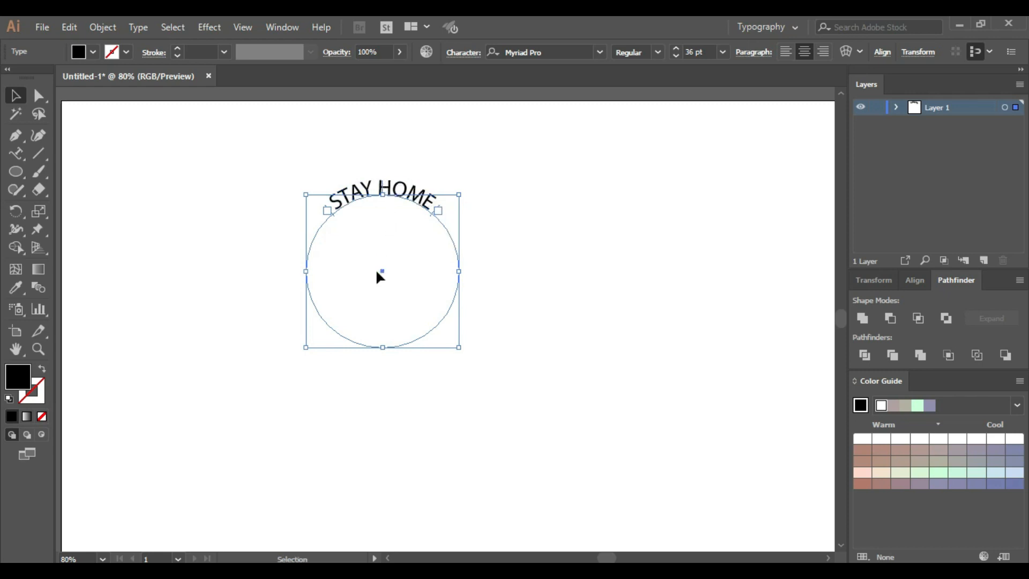
{"action": "left_click", "coordinate": [447, 219]}
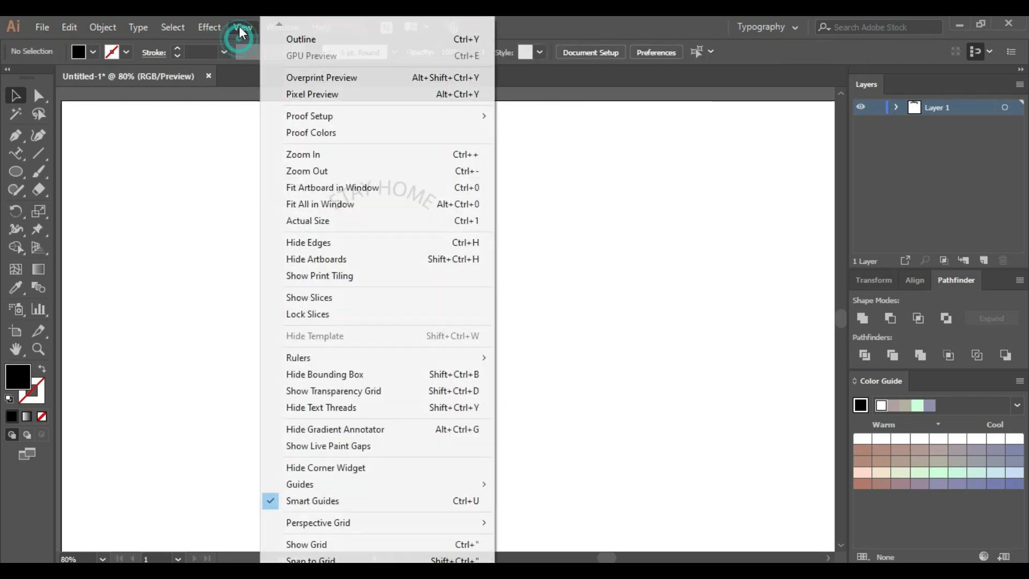
Check whether Smart Guides are enabled
{"action": "left_click", "coordinate": [242, 31]}
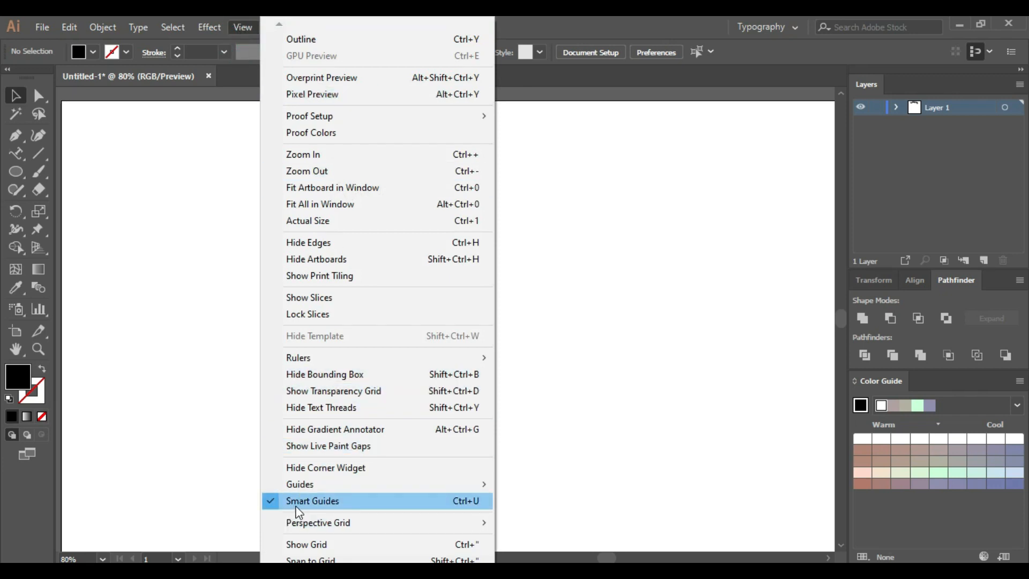
{"action": "left_click", "coordinate": [630, 242]}
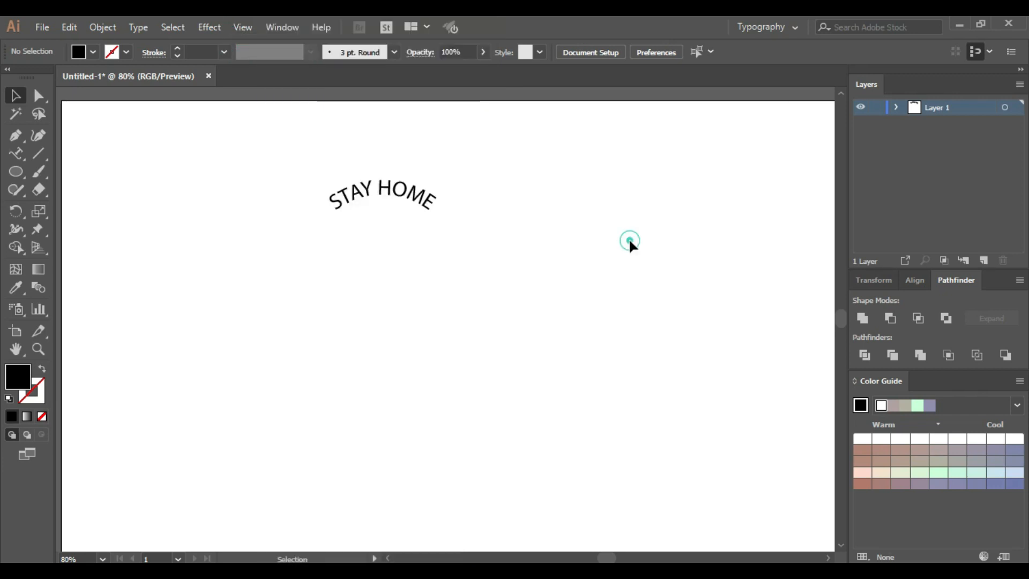
In the Type on a Path Options for STAY HOME, set Align to Path to Center with Preview enabled
{"action": "left_click", "coordinate": [384, 192]}
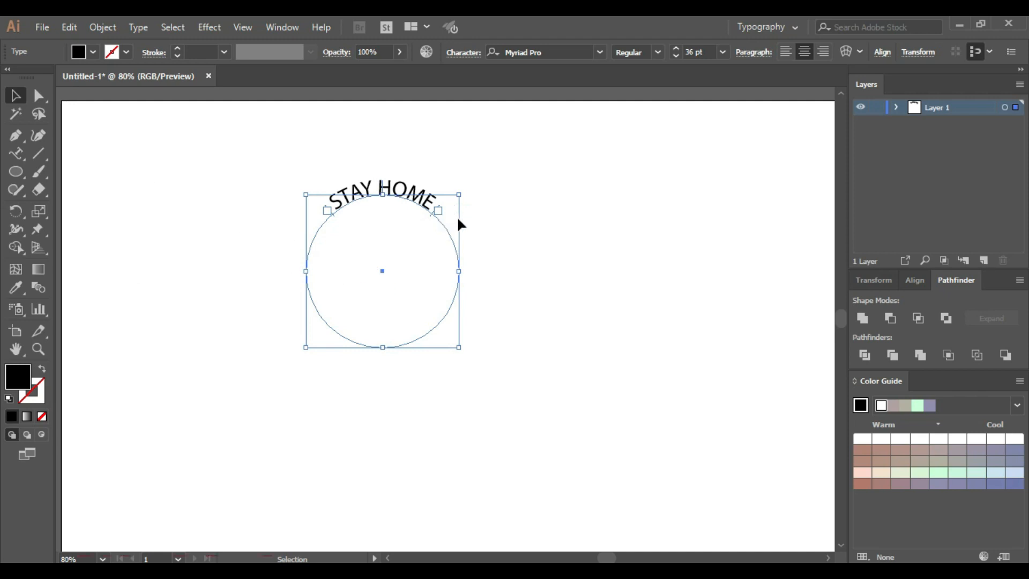
{"action": "key", "text": "a"}
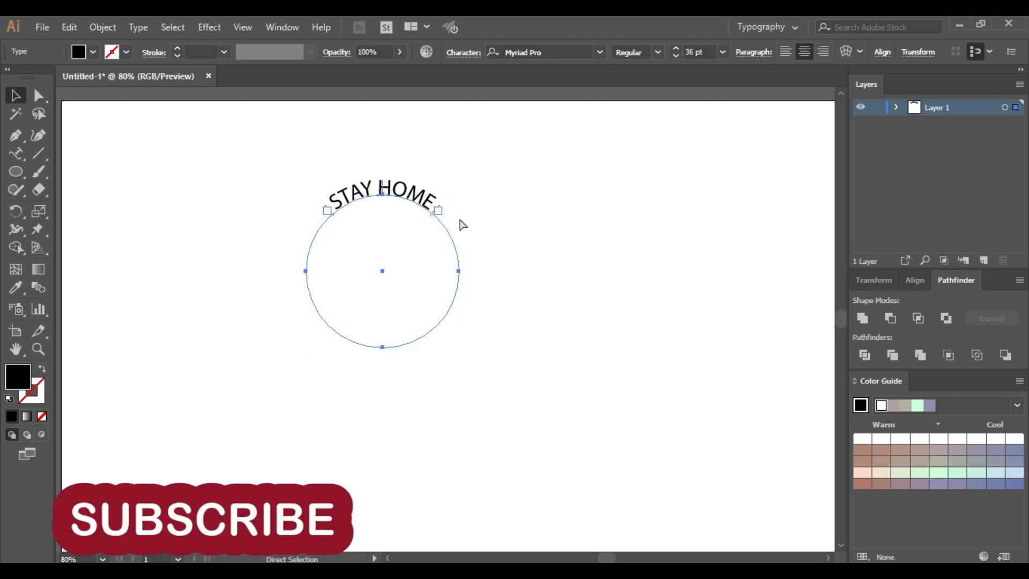
{"action": "key", "text": "v"}
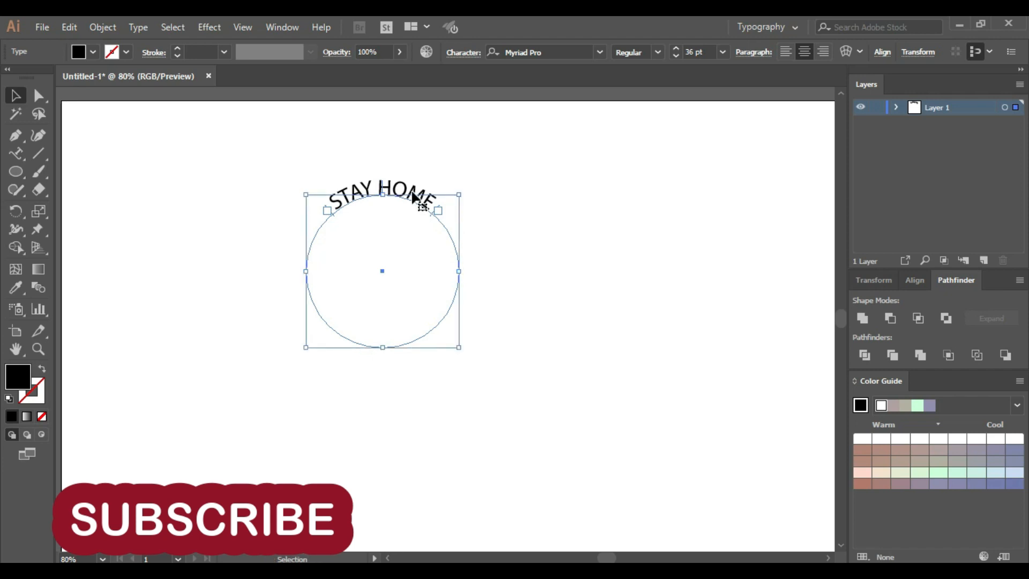
{"action": "double_click", "coordinate": [17, 152]}
{"action": "left_click_drag", "start_coordinate": [248, 172], "coordinate": [184, 165]}
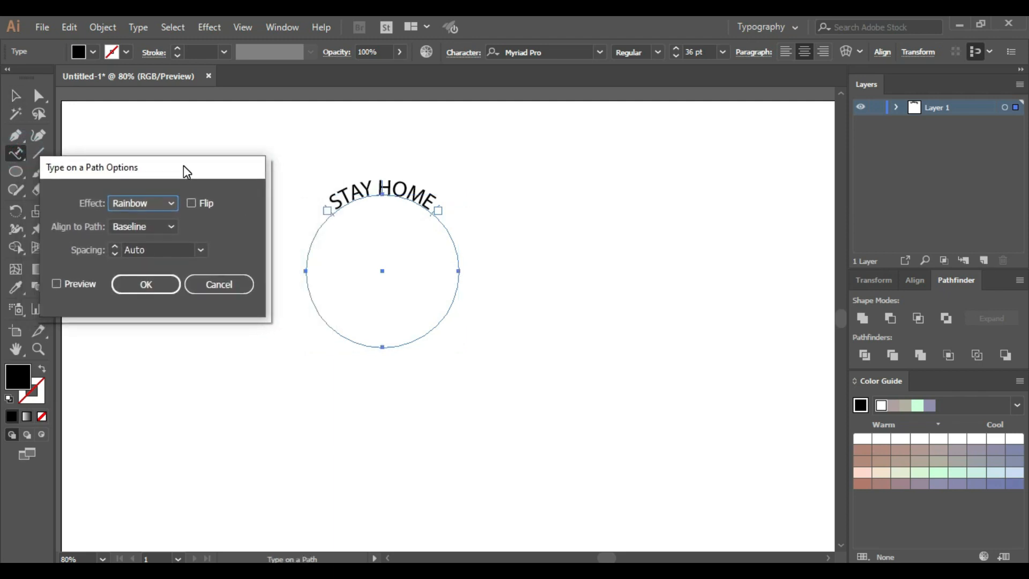
{"action": "left_click", "coordinate": [169, 228]}
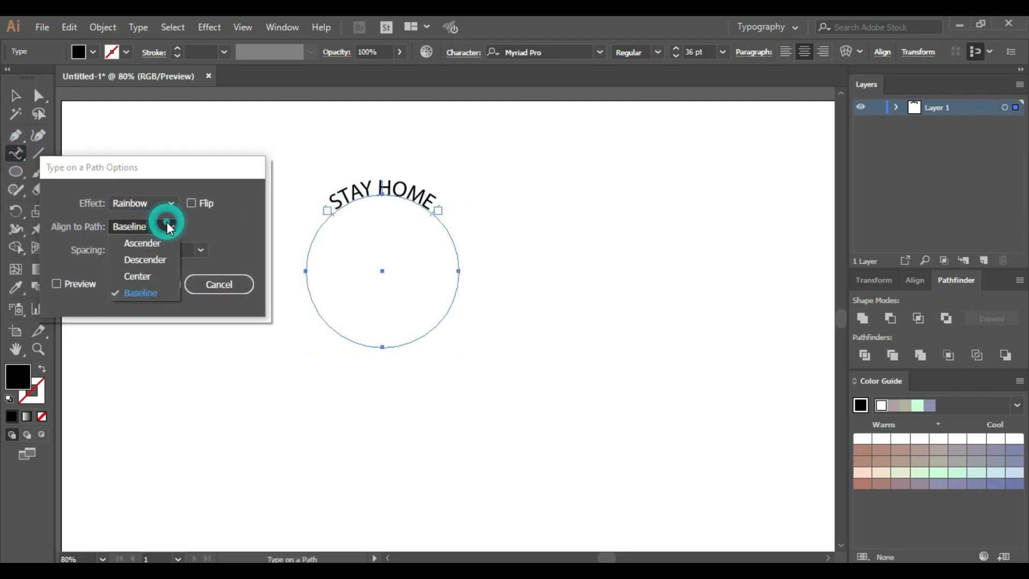
{"action": "left_click", "coordinate": [147, 279]}
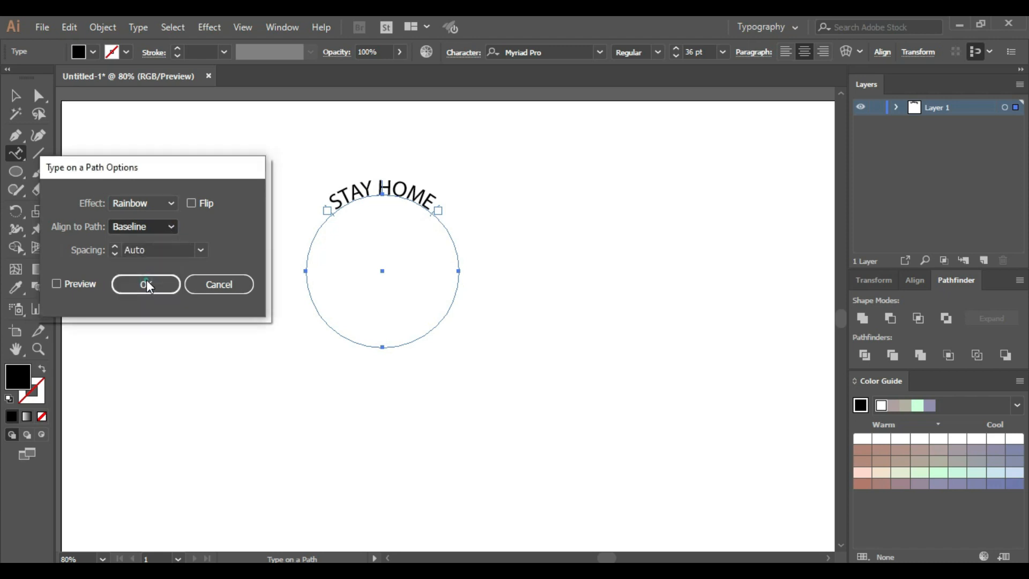
{"action": "left_click", "coordinate": [56, 282]}
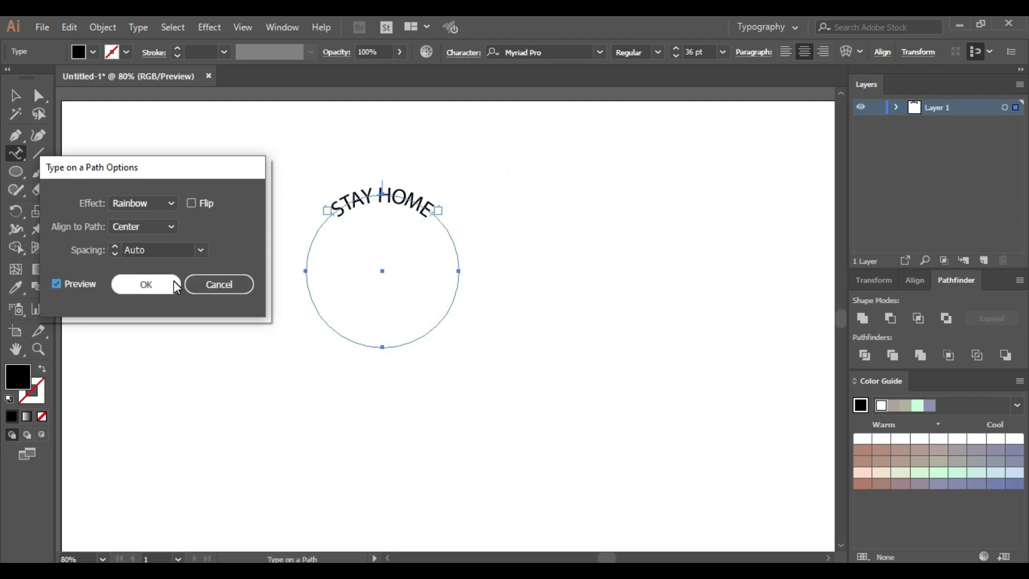
Try the Skew, 3D Ribbon, Stair Step and Gravity effects on the path text, and return the effect to Rainbow
{"action": "left_click", "coordinate": [163, 202]}
{"action": "left_click", "coordinate": [144, 237]}
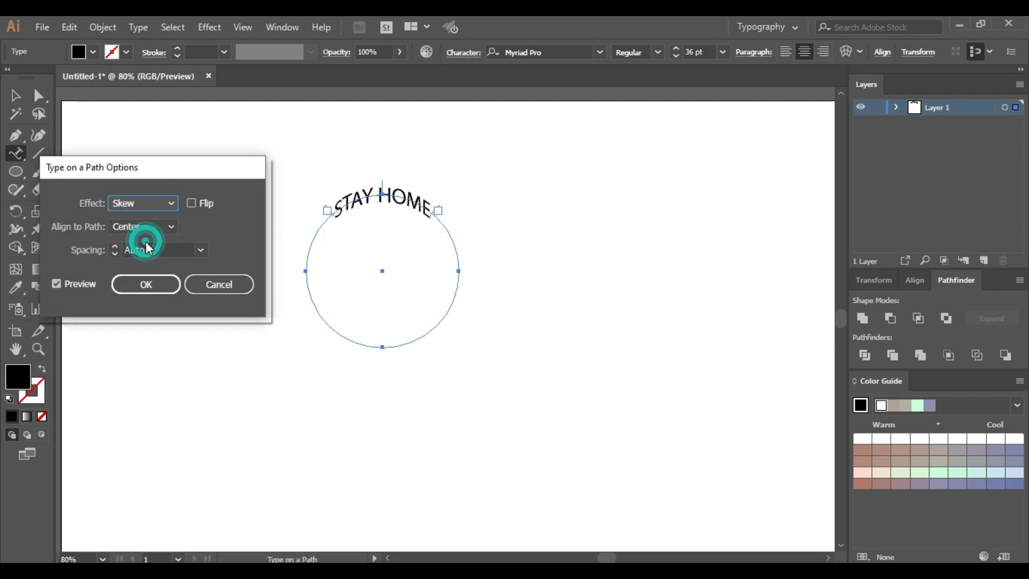
{"action": "left_click", "coordinate": [144, 208]}
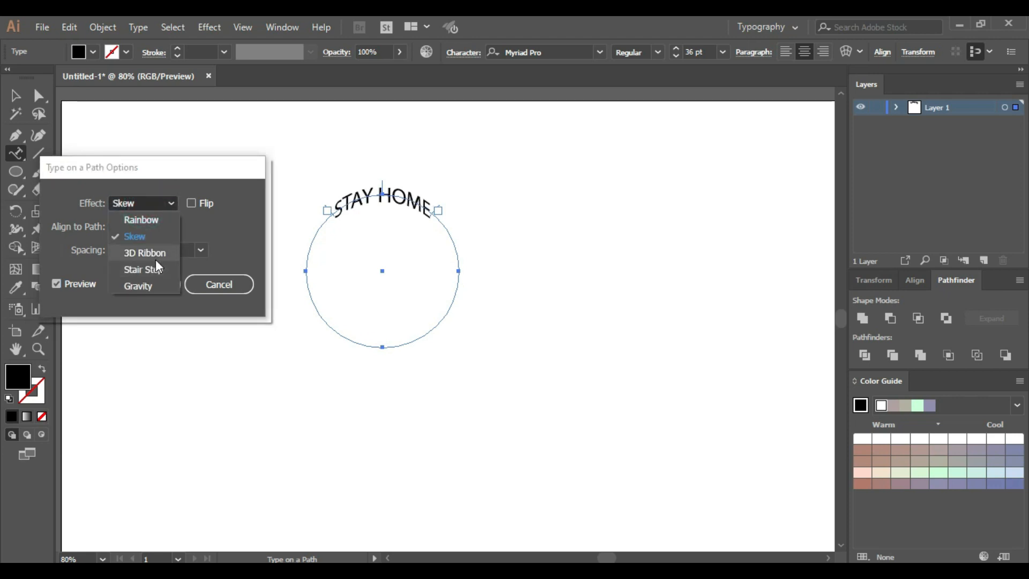
{"action": "left_click", "coordinate": [155, 259]}
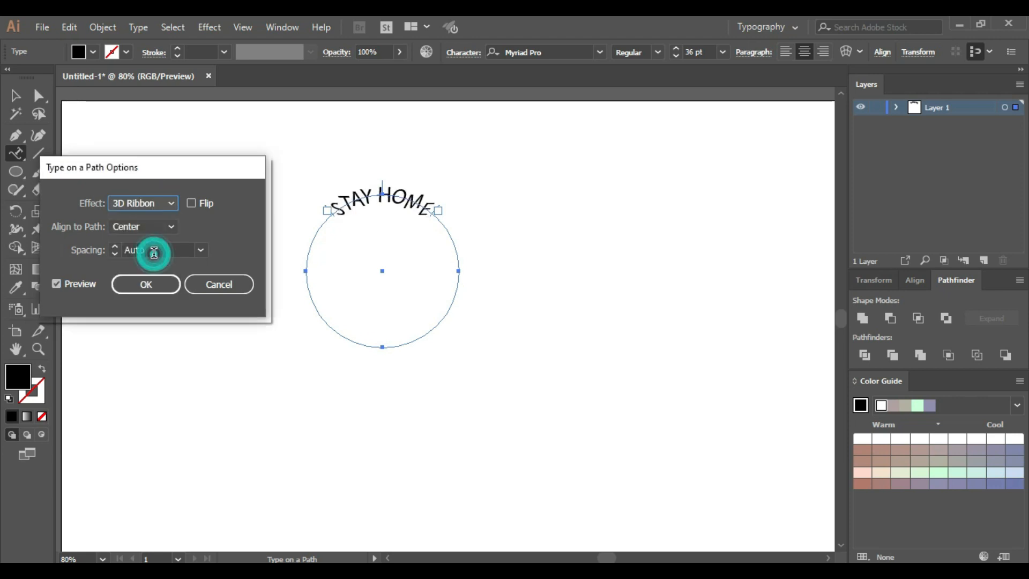
{"action": "left_click", "coordinate": [143, 205]}
{"action": "left_click", "coordinate": [136, 265]}
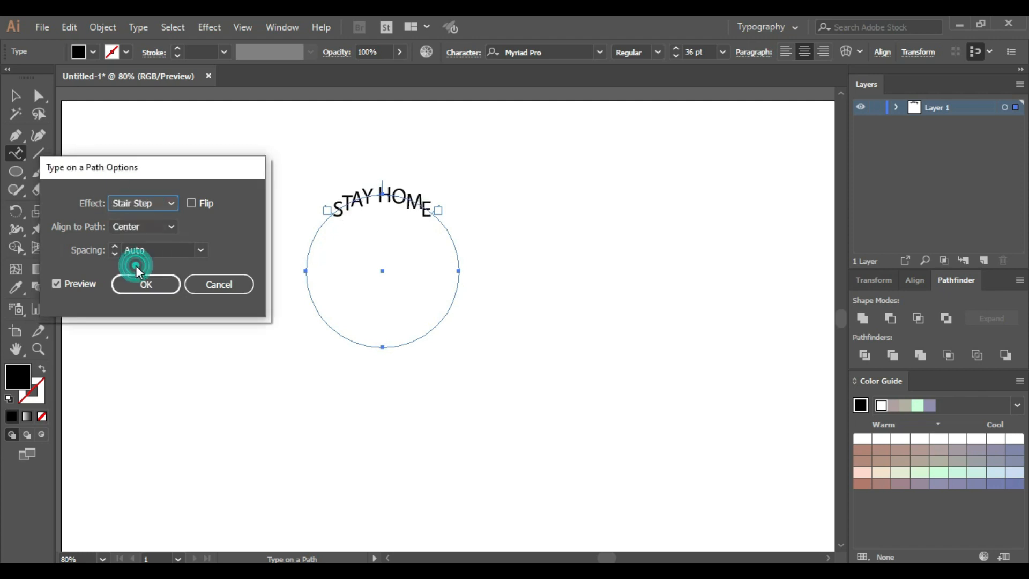
{"action": "left_click", "coordinate": [131, 202]}
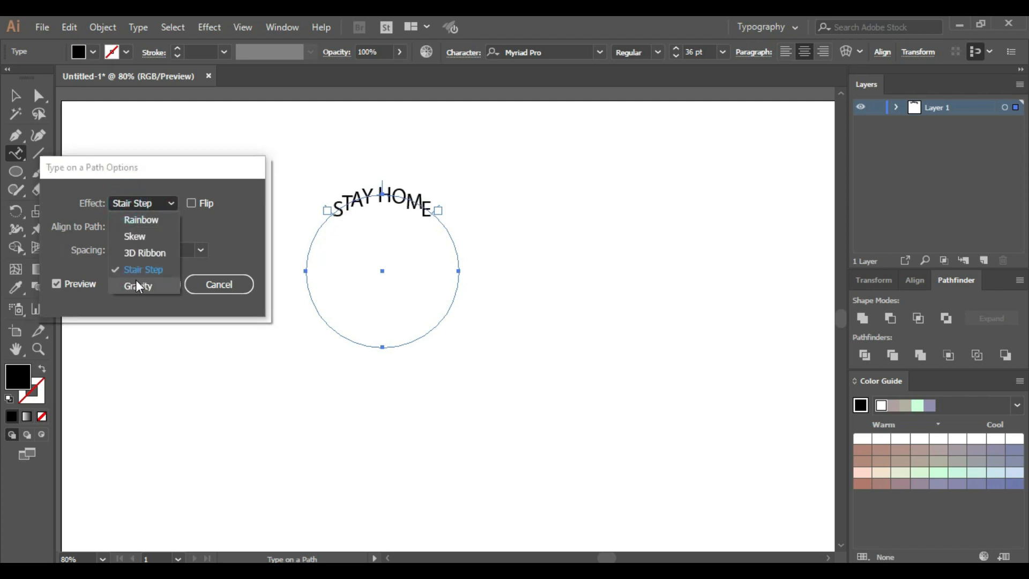
{"action": "left_click", "coordinate": [136, 280]}
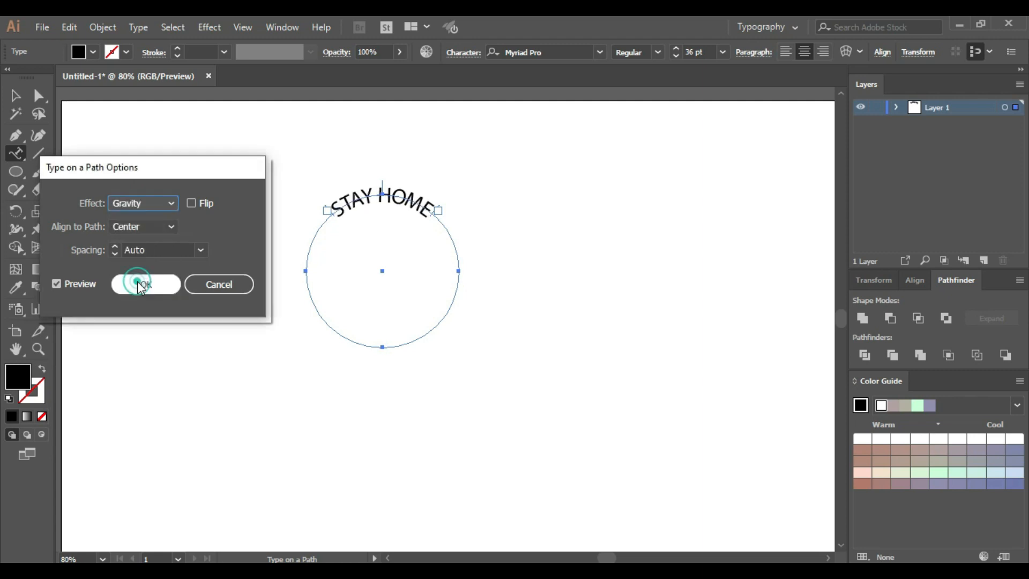
{"action": "left_click", "coordinate": [137, 204]}
{"action": "left_click", "coordinate": [138, 213]}
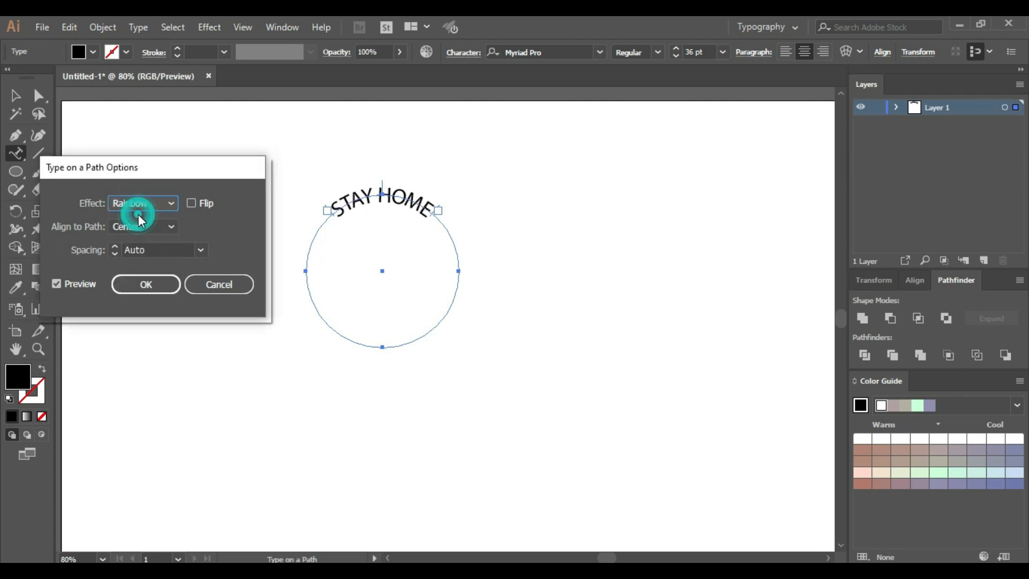
Keep the spacing at Auto and apply the path type options to STAY HOME
{"action": "left_click", "coordinate": [172, 250]}
{"action": "left_click", "coordinate": [199, 250]}
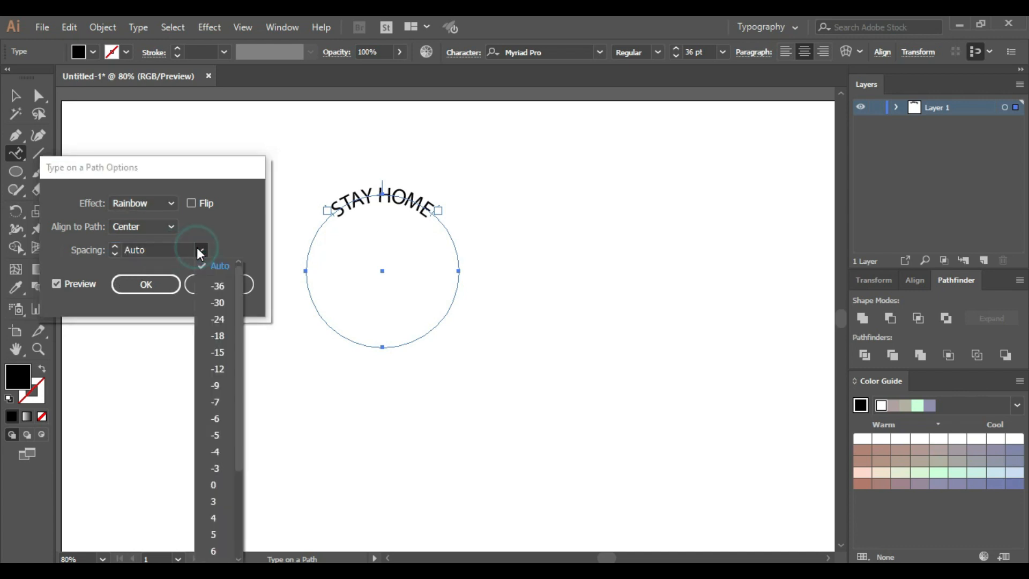
{"action": "left_click", "coordinate": [200, 250]}
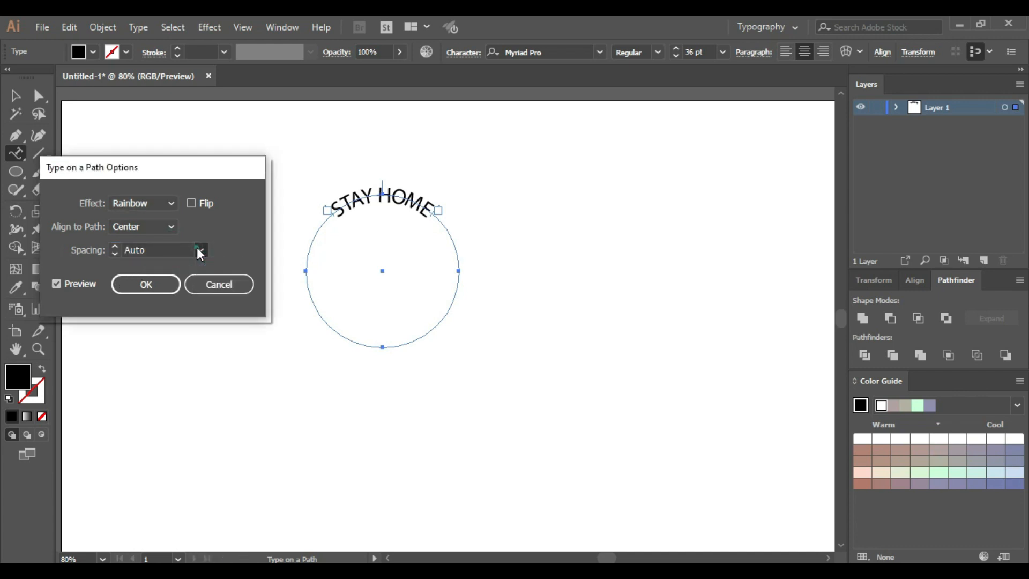
{"action": "left_click", "coordinate": [144, 285]}
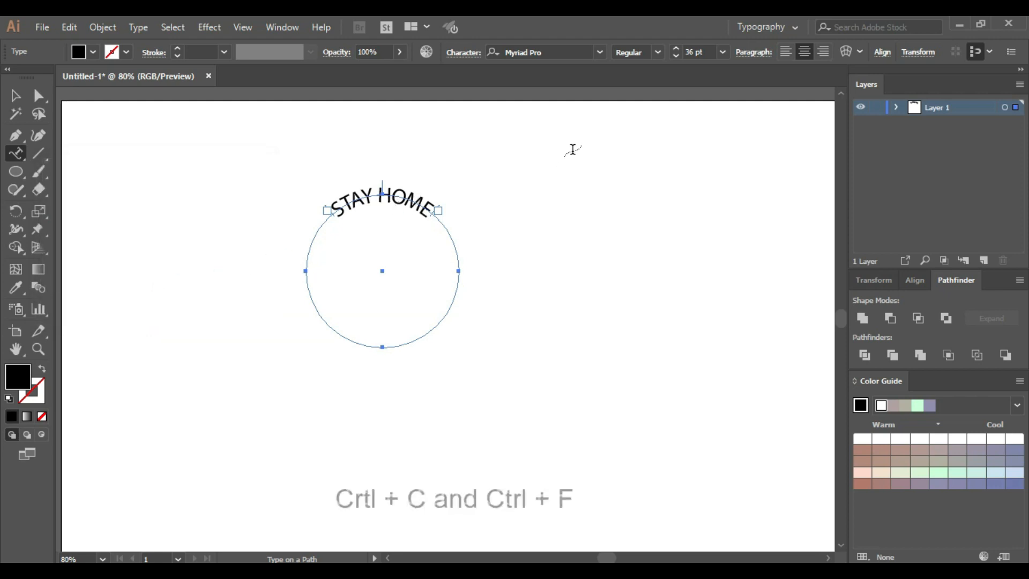
Paste a copy of the STAY HOME path text in front and flip its lettering upright along the circle's bottom
{"action": "key", "text": "ctrl+c"}
{"action": "key", "text": "ctrl+f"}
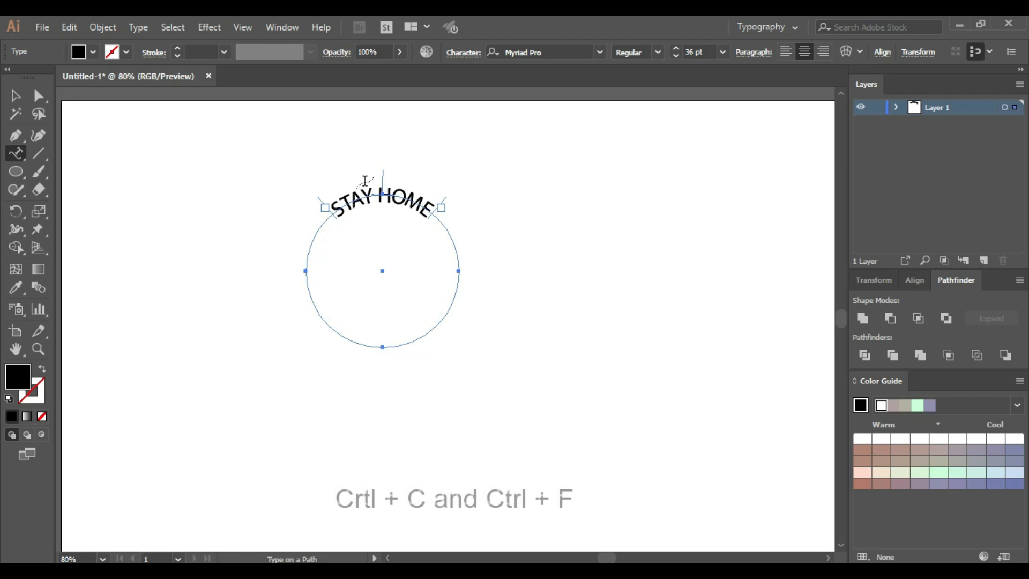
{"action": "left_click", "coordinate": [15, 95]}
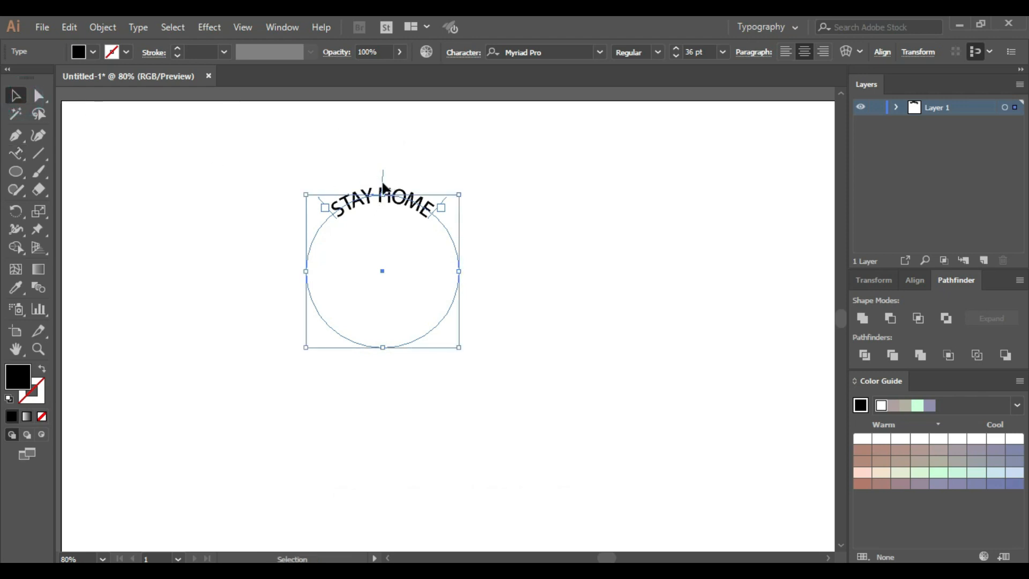
{"action": "left_click_drag", "start_coordinate": [379, 176], "coordinate": [384, 314]}
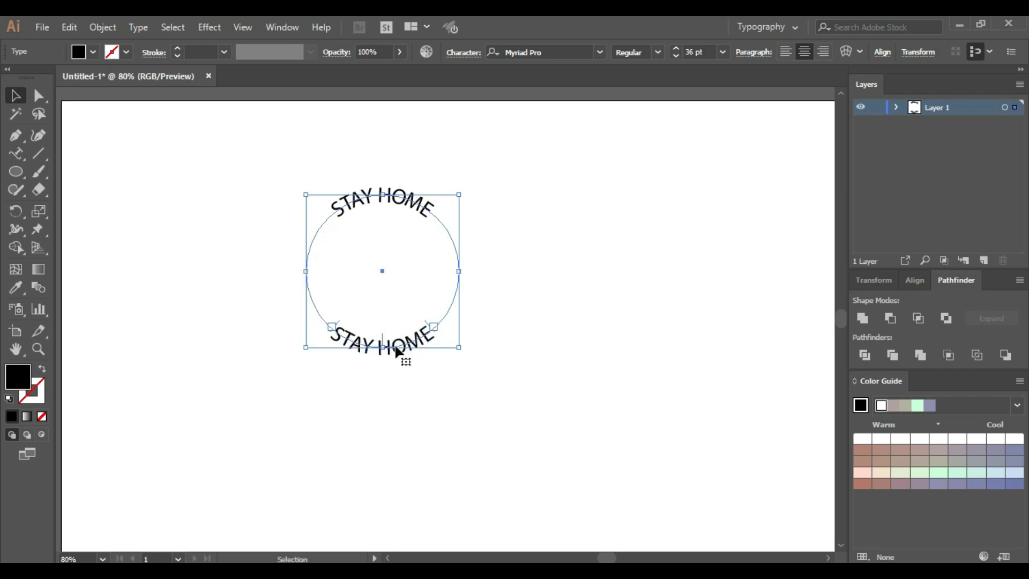
Replace HOME with SAFE in the lower path text so it reads STAY SAFE
{"action": "left_click", "coordinate": [17, 155]}
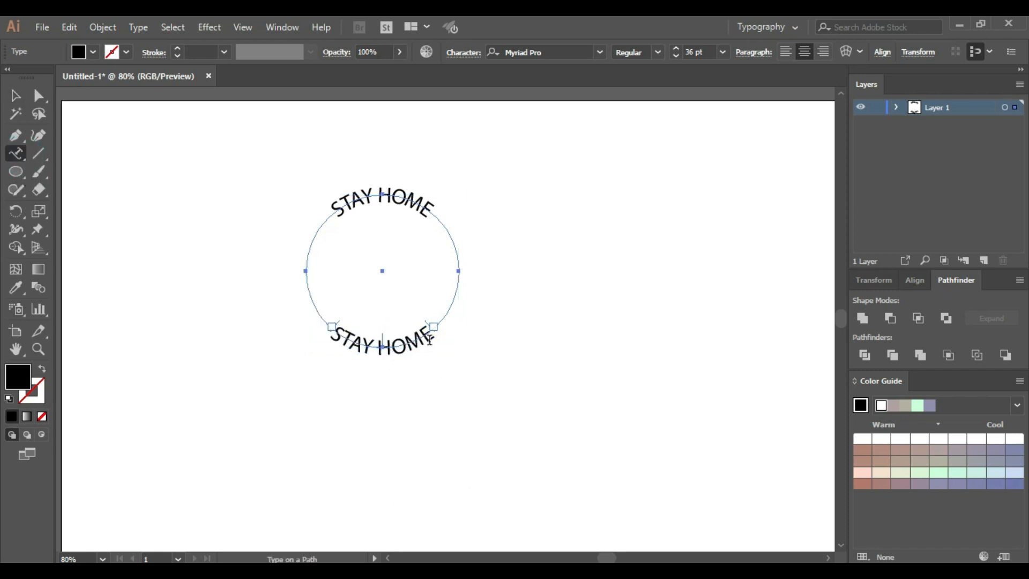
{"action": "left_click_drag", "start_coordinate": [426, 339], "coordinate": [384, 357]}
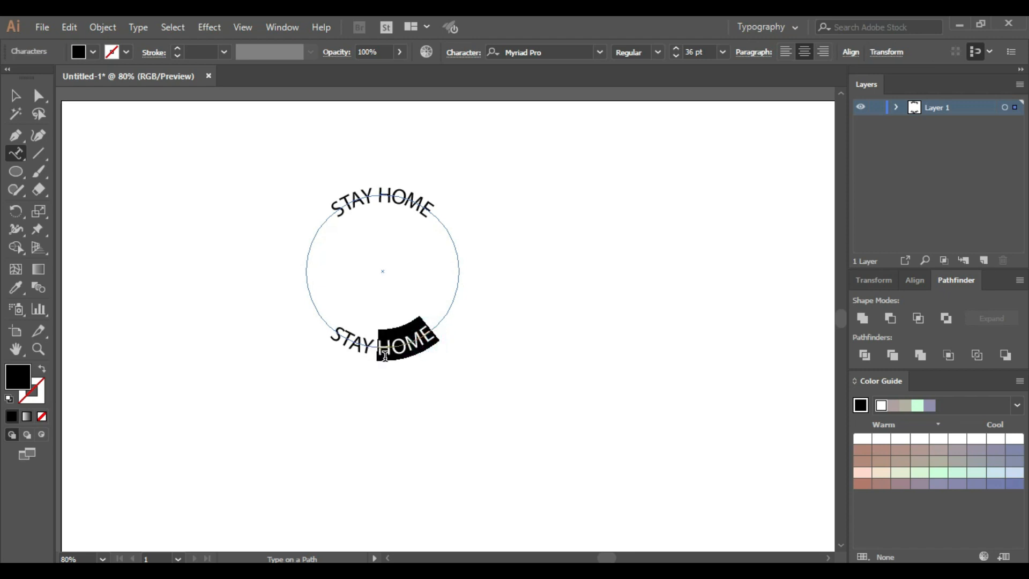
{"action": "type", "text": "SAFE"}
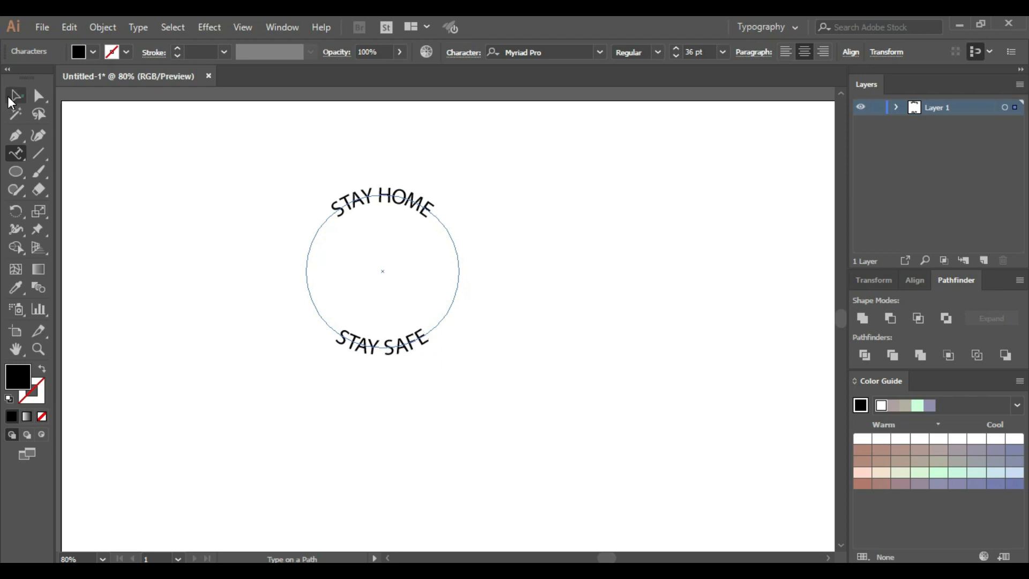
{"action": "left_click", "coordinate": [13, 96]}
{"action": "left_click", "coordinate": [249, 253]}
Set the STAY SAFE text to Cooper Black and widen its path range to fit the whole phrase, centered along the circle's bottom
{"action": "left_click", "coordinate": [390, 349]}
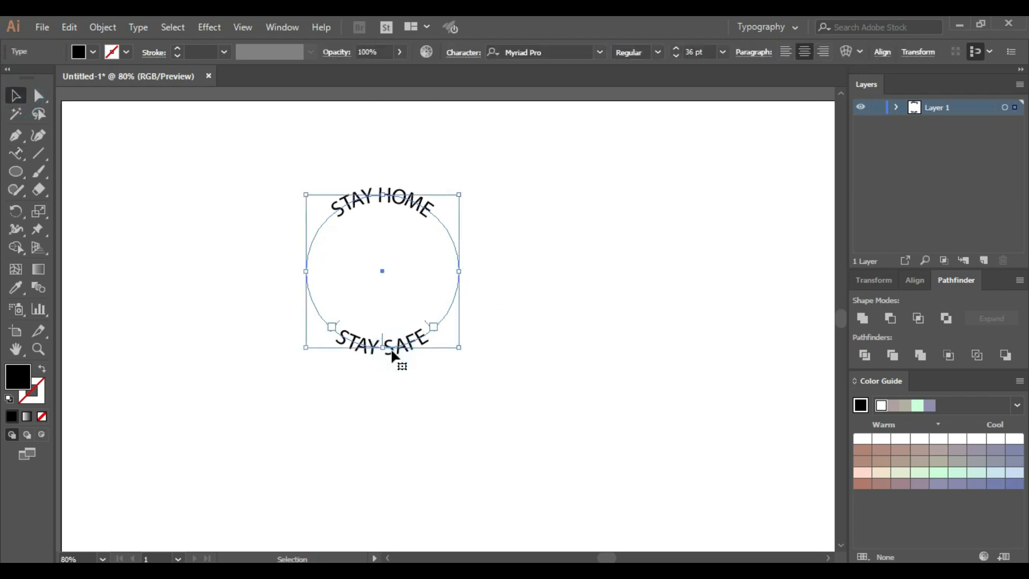
{"action": "left_click", "coordinate": [600, 52]}
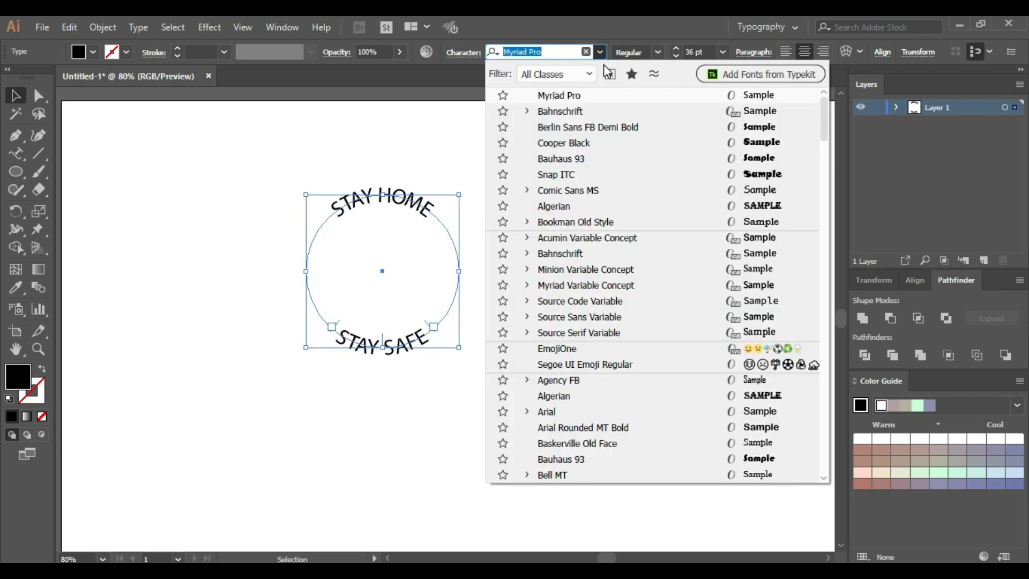
{"action": "left_click", "coordinate": [624, 145]}
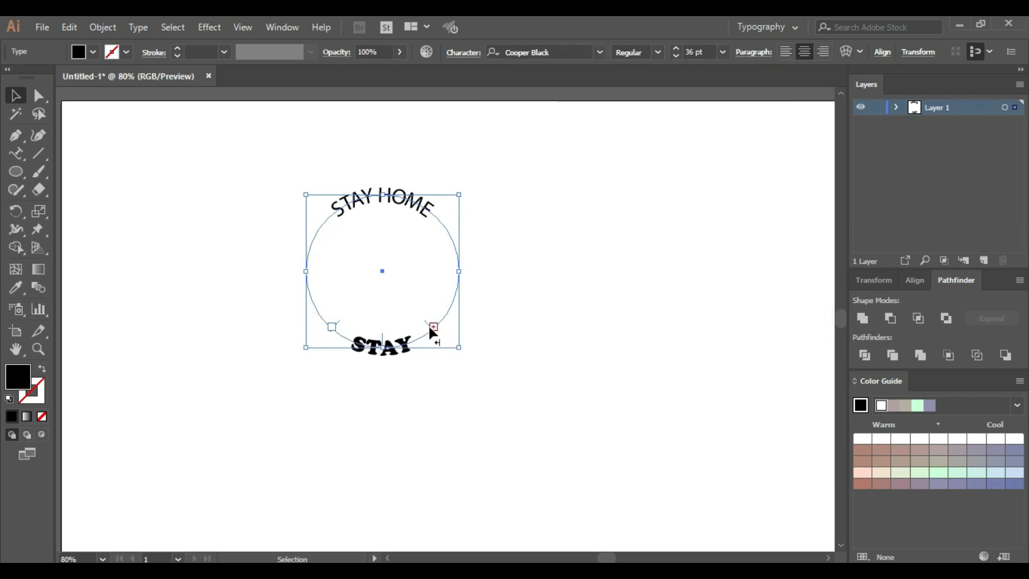
{"action": "left_click_drag", "start_coordinate": [430, 325], "coordinate": [449, 297]}
{"action": "left_click_drag", "start_coordinate": [407, 344], "coordinate": [383, 346]}
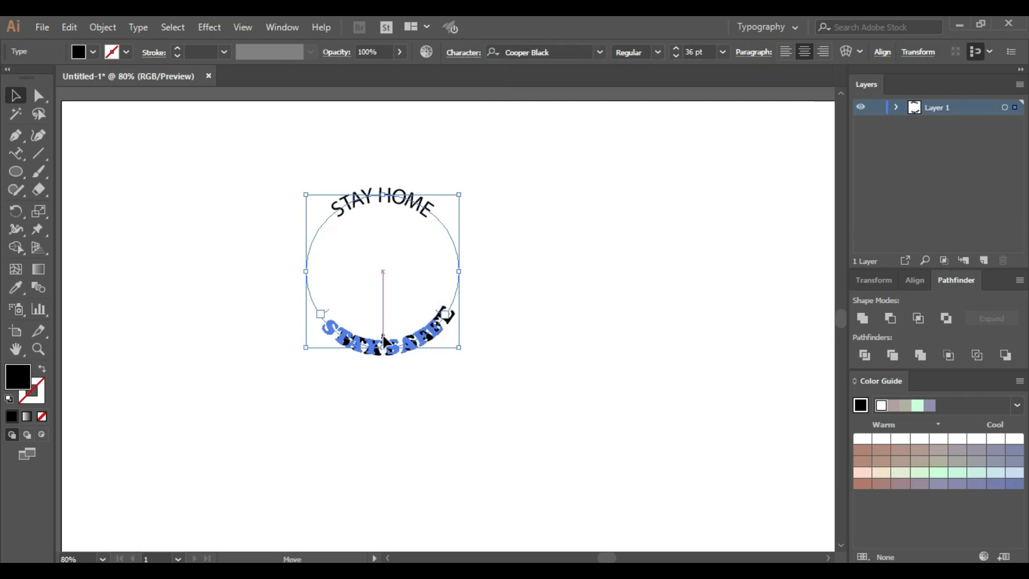
Load the Dark color properties swatch library and fill the STAY SAFE text with its dark navy swatch
{"action": "left_click", "coordinate": [92, 52]}
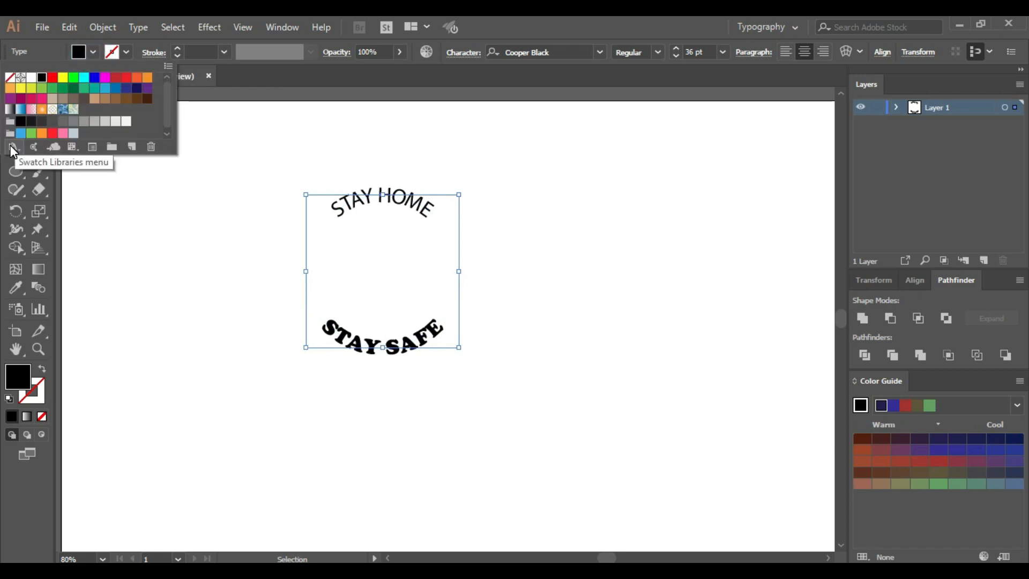
{"action": "left_click", "coordinate": [12, 145]}
{"action": "mouse_move", "coordinate": [83, 233]}
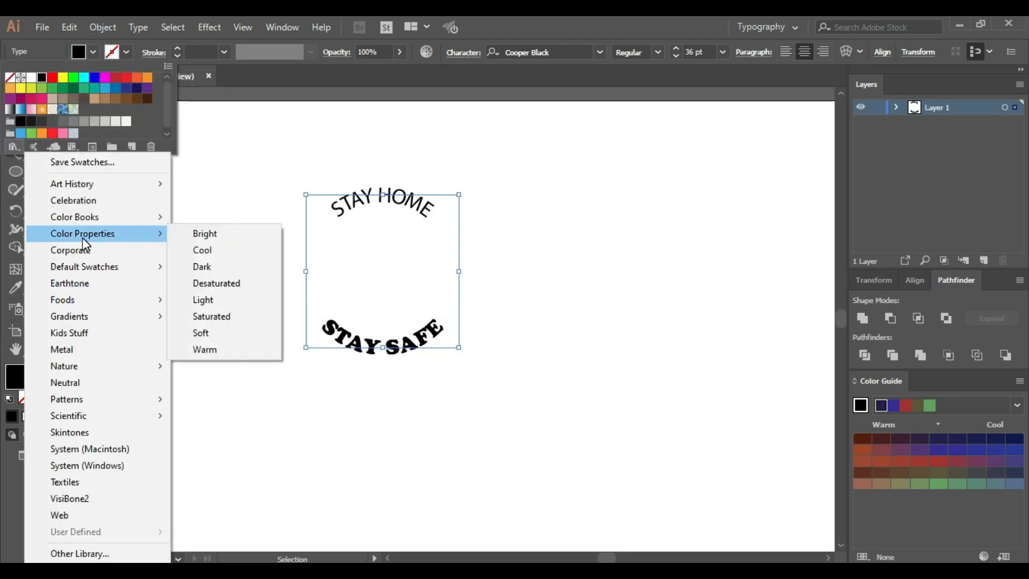
{"action": "left_click", "coordinate": [212, 269]}
{"action": "left_click", "coordinate": [623, 222]}
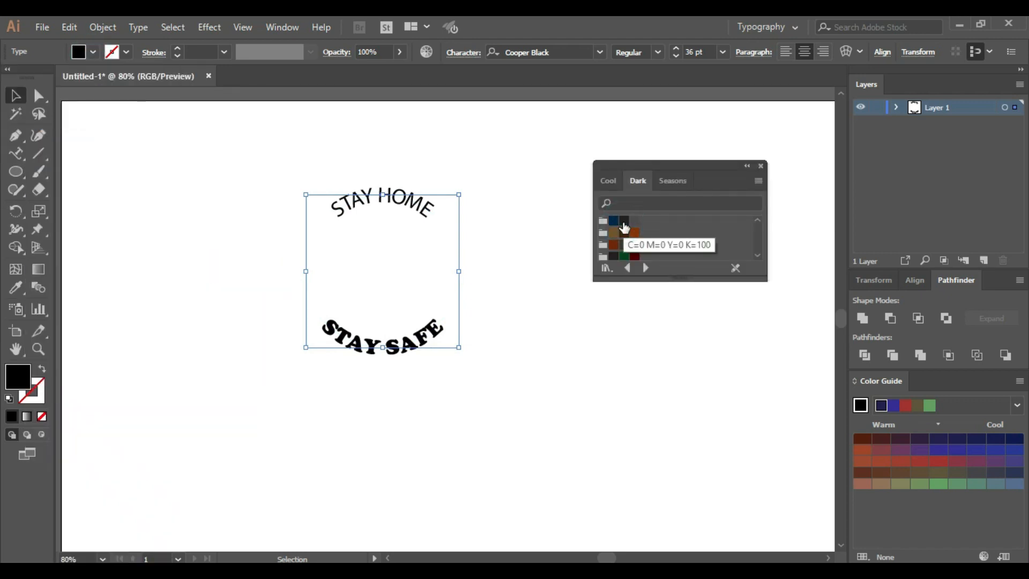
{"action": "left_click", "coordinate": [612, 221]}
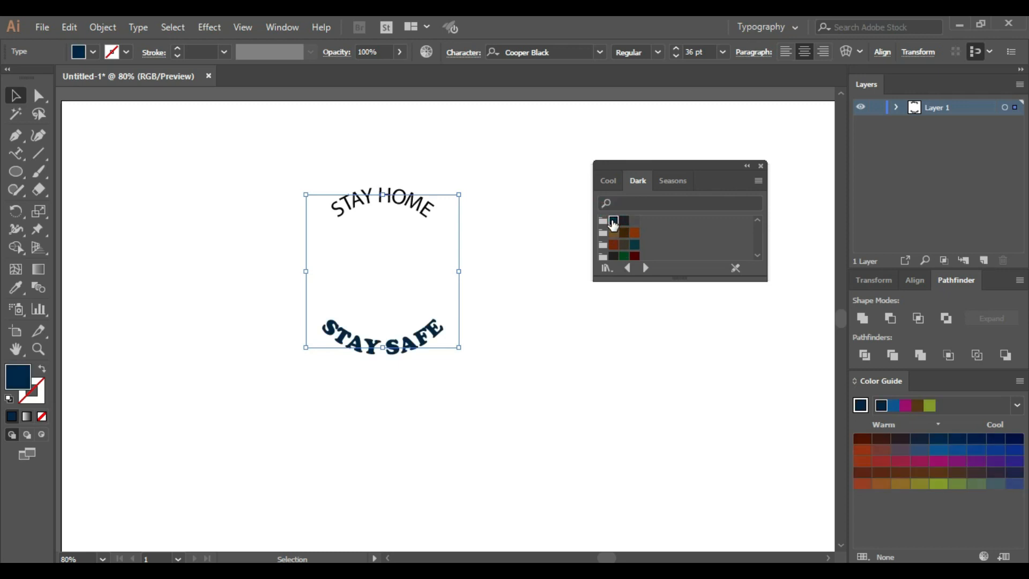
Change the STAY HOME text's font to Cooper Black
{"action": "left_click", "coordinate": [417, 202]}
{"action": "left_click", "coordinate": [397, 197]}
{"action": "left_click", "coordinate": [599, 52]}
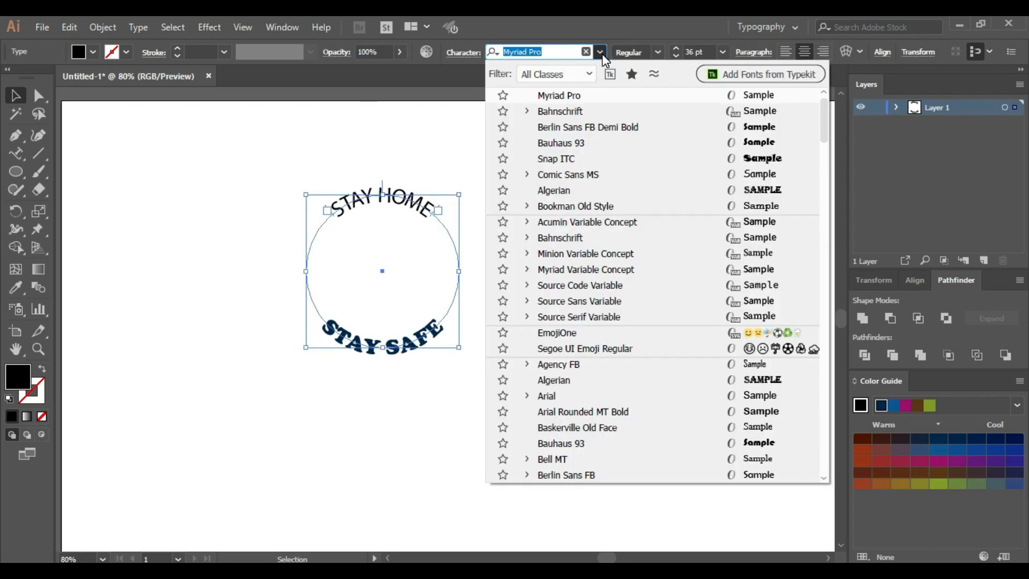
{"action": "scroll", "coordinate": [606, 378], "scroll_direction": "down", "scroll_amount": 5}
{"action": "scroll", "coordinate": [606, 378], "scroll_direction": "down", "scroll_amount": 5}
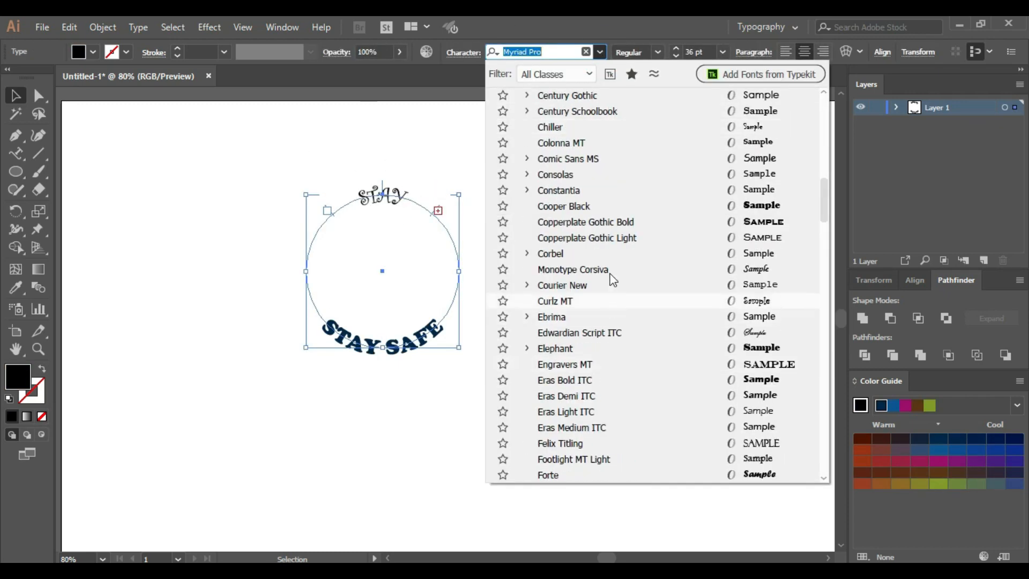
{"action": "left_click", "coordinate": [592, 202]}
Widen and recenter the STAY HOME path range to fit the whole phrase, and fill the text with the same dark navy
{"action": "left_click_drag", "start_coordinate": [432, 214], "coordinate": [451, 249]}
{"action": "left_click_drag", "start_coordinate": [405, 185], "coordinate": [382, 182]}
{"action": "left_click", "coordinate": [613, 220]}
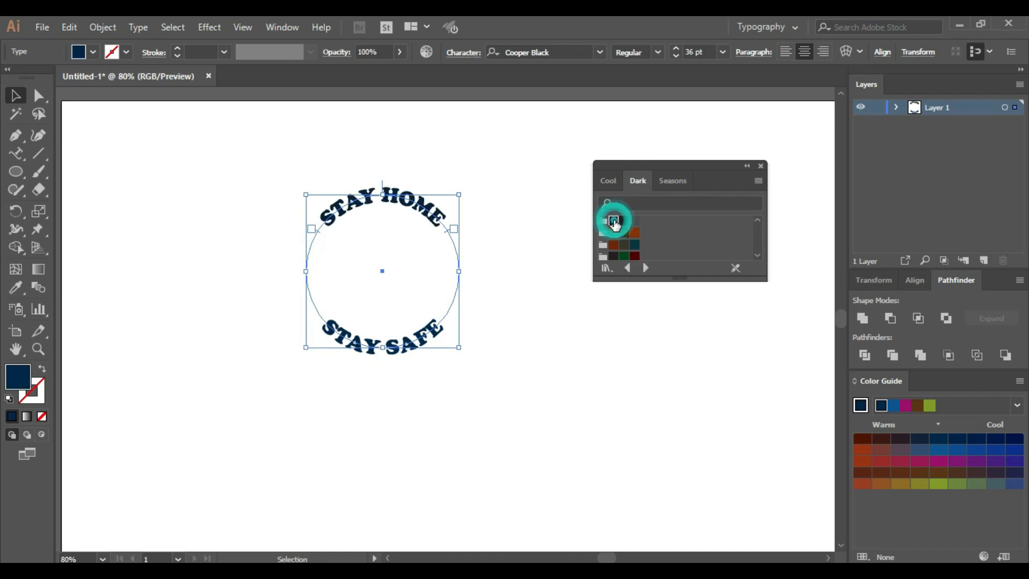
{"action": "left_click", "coordinate": [512, 159]}
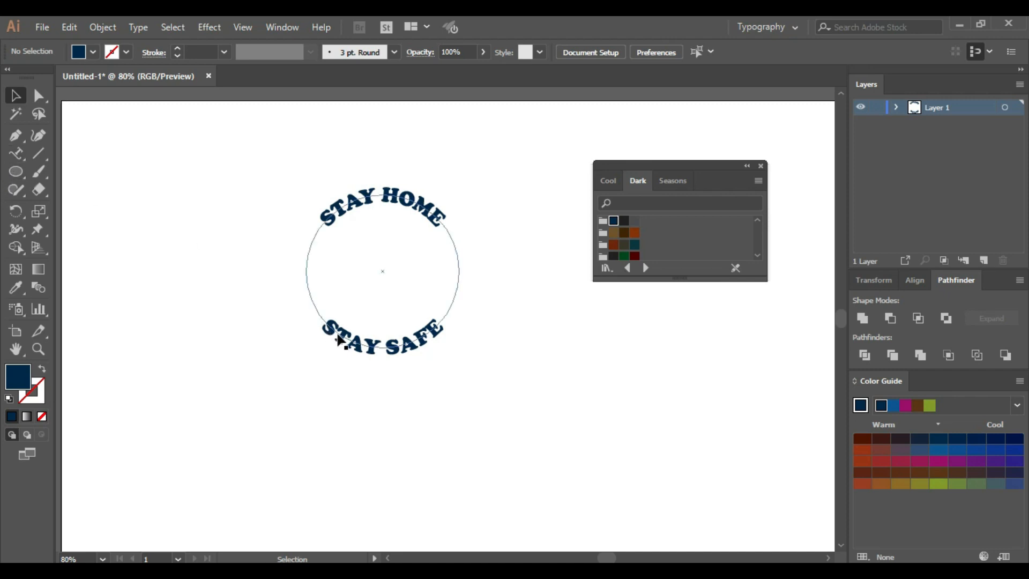
Draw a circle about 326 px in diameter around both texts, with a dark navy stroke and no fill
{"action": "left_click", "coordinate": [14, 176]}
{"action": "left_click_drag", "start_coordinate": [284, 183], "coordinate": [452, 372]}
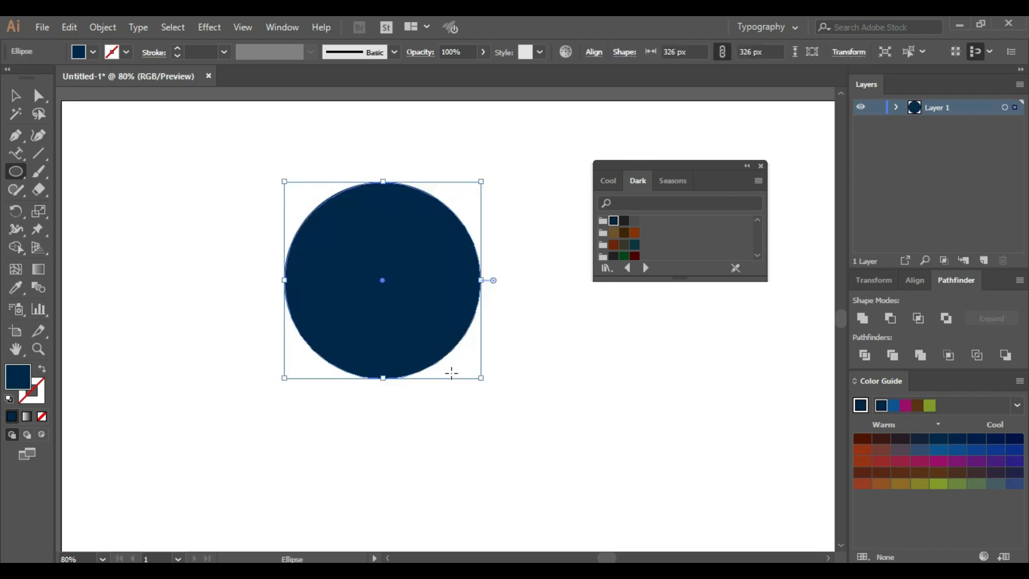
{"action": "left_click", "coordinate": [41, 373]}
{"action": "key", "text": "v"}
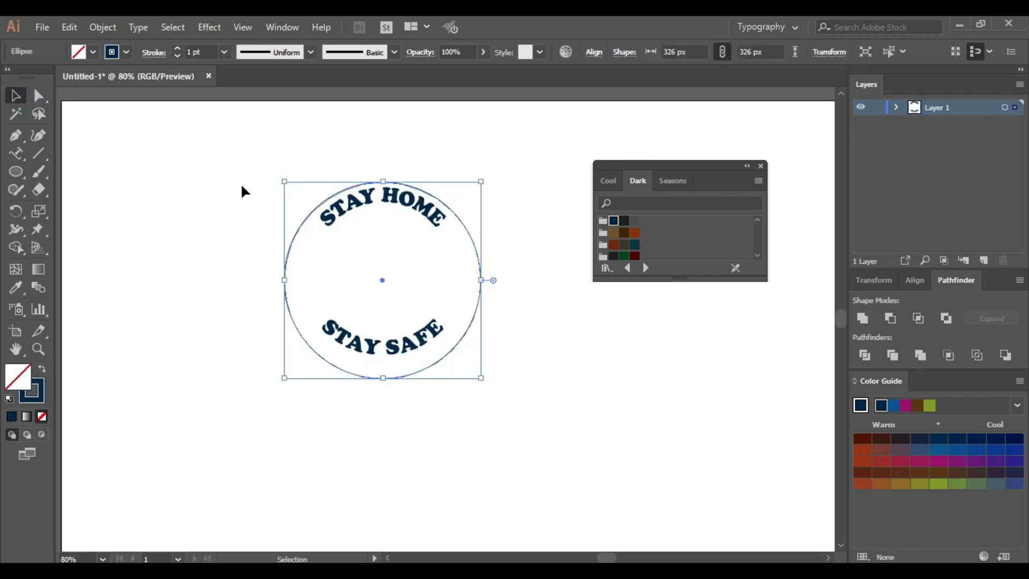
Align the STAY HOME path text and the outer circle on their horizontal and vertical centers
{"action": "left_click", "coordinate": [385, 198]}
{"action": "left_click", "coordinate": [348, 185], "text": "shift"}
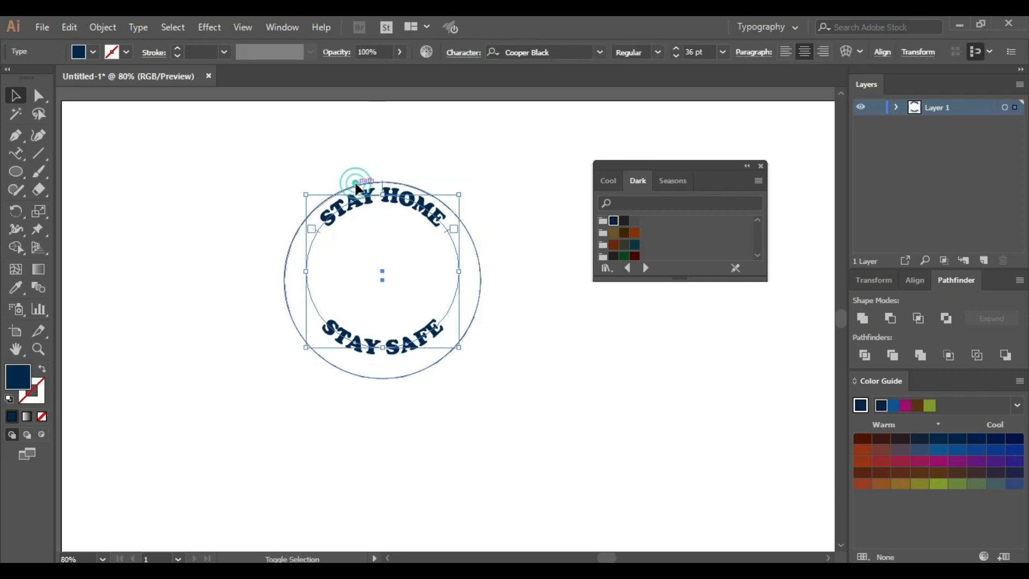
{"action": "left_click", "coordinate": [503, 60]}
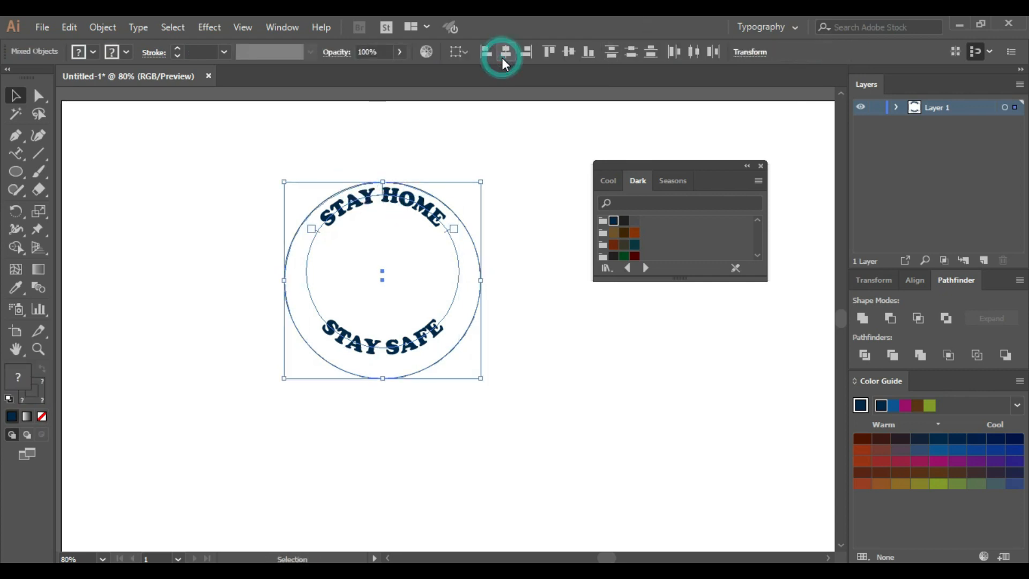
{"action": "left_click", "coordinate": [567, 53]}
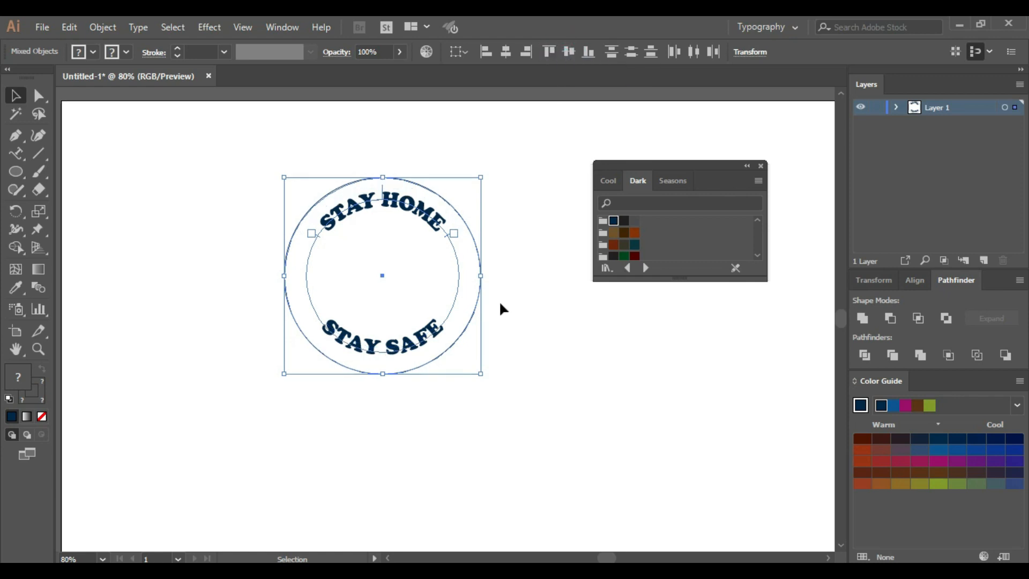
{"action": "left_click", "coordinate": [516, 245]}
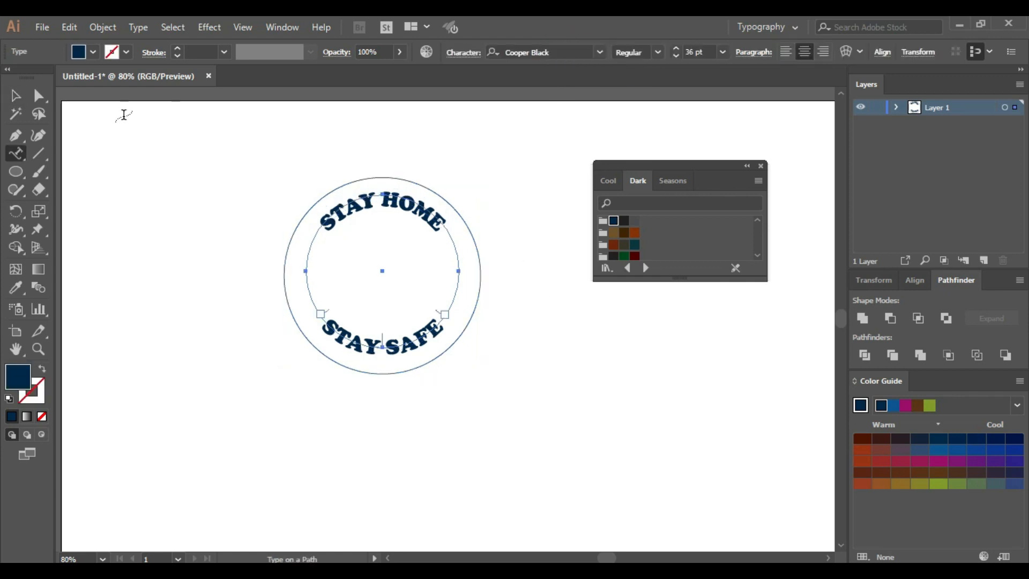
Increase the stroke weight of the outer circle to make a bold navy ring
{"action": "left_click", "coordinate": [482, 274]}
{"action": "left_click", "coordinate": [224, 52]}
{"action": "left_click", "coordinate": [240, 193]}
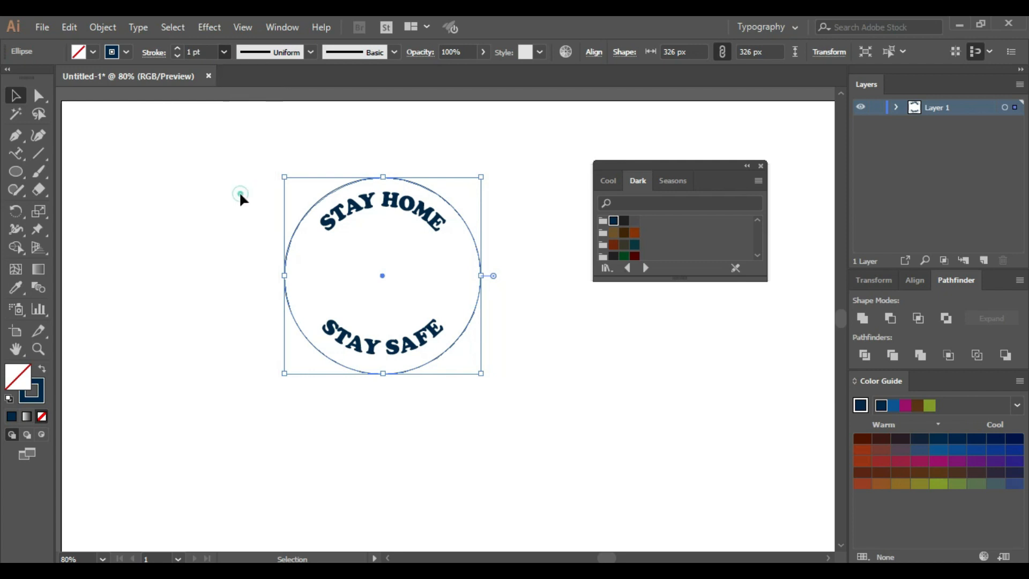
Move the Dark swatches off the artboard and draw a square beside the badge, with a navy stroke and no fill
{"action": "left_click", "coordinate": [17, 173]}
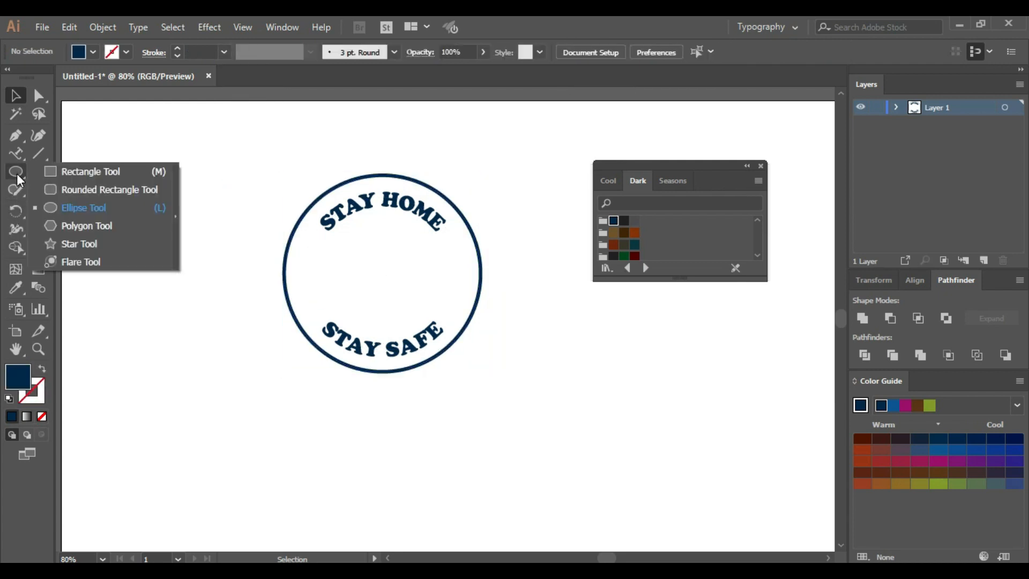
{"action": "left_click", "coordinate": [81, 173]}
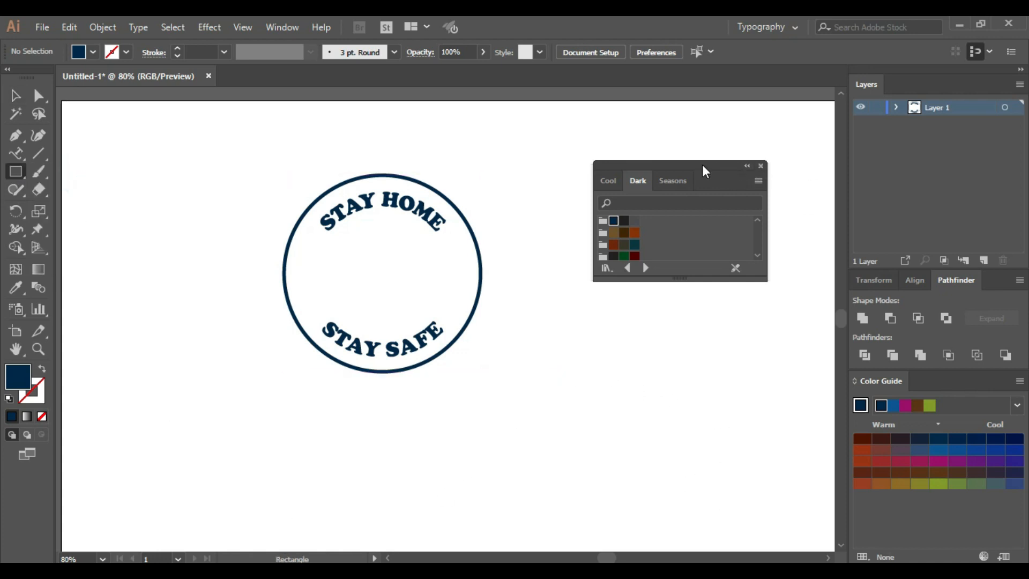
{"action": "left_click_drag", "start_coordinate": [704, 167], "coordinate": [942, 132]}
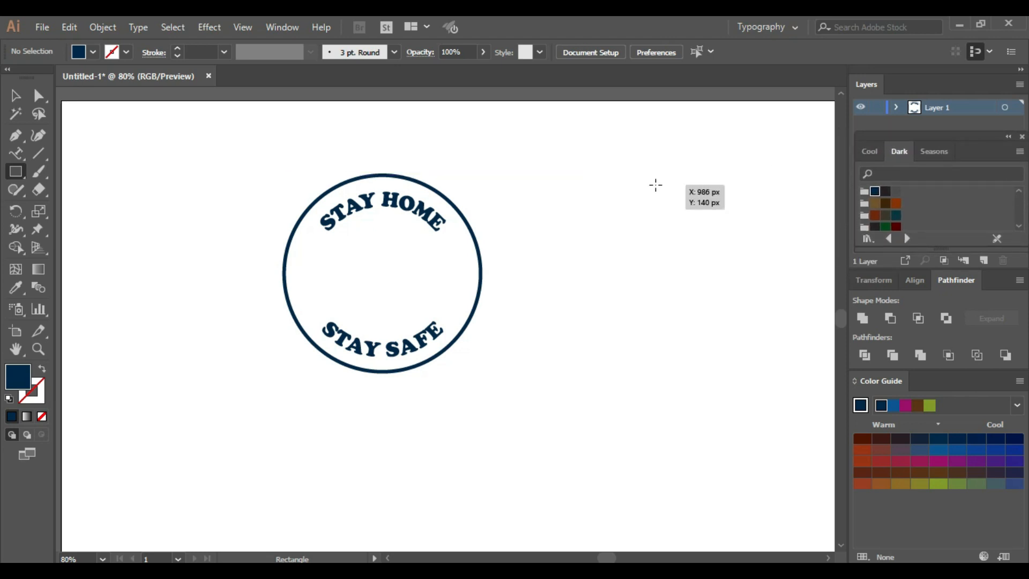
{"action": "left_click_drag", "start_coordinate": [655, 185], "coordinate": [686, 294]}
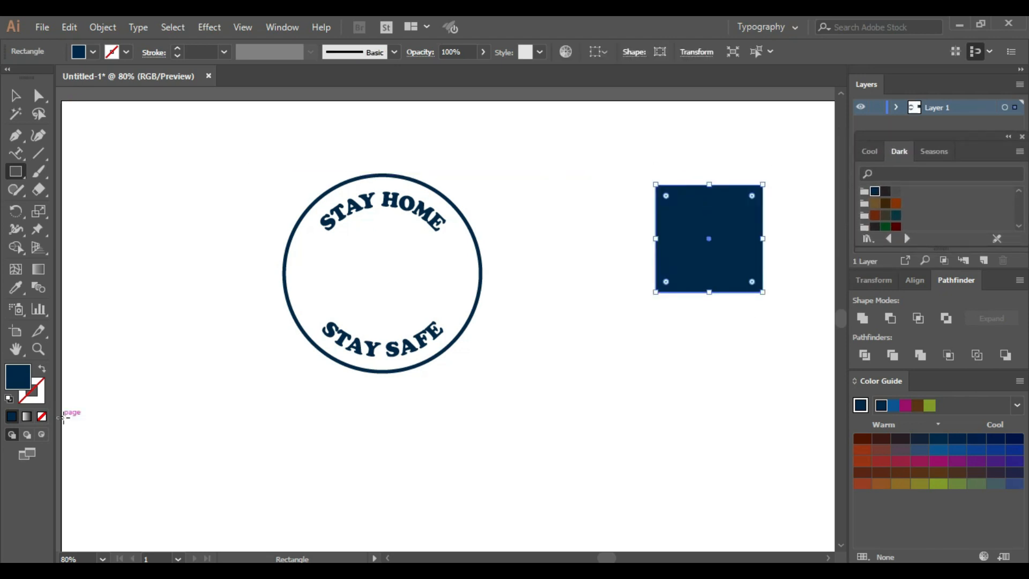
{"action": "left_click", "coordinate": [43, 371]}
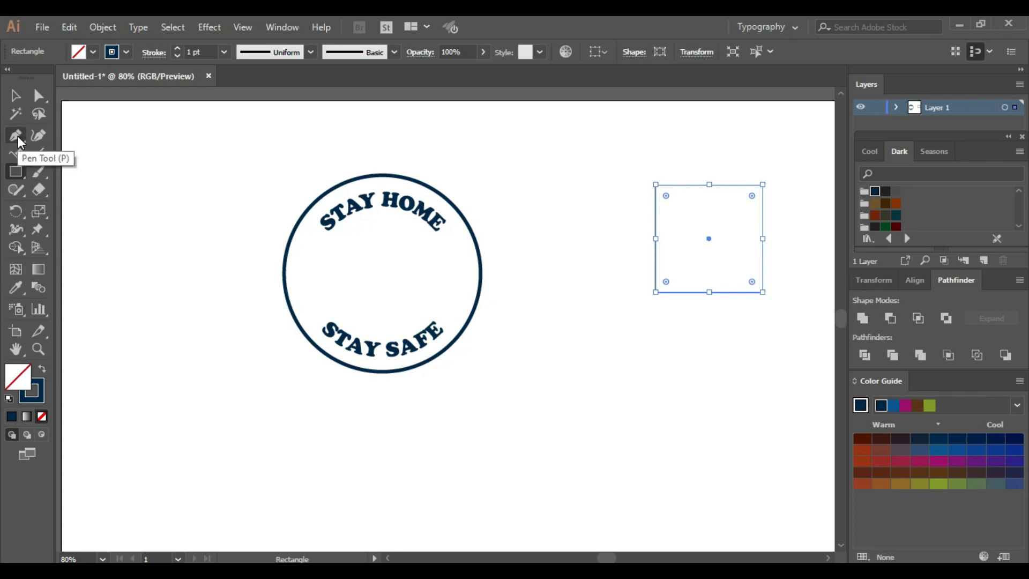
Turn the square into a triangle by adding an anchor at its top edge's midpoint and deleting both top corners
{"action": "left_click", "coordinate": [18, 139]}
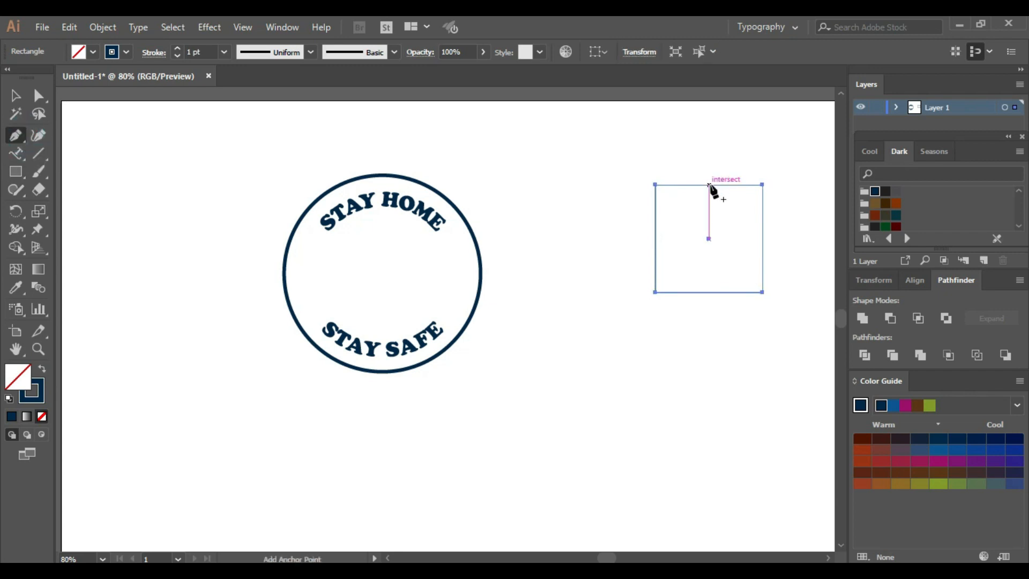
{"action": "left_click", "coordinate": [709, 185]}
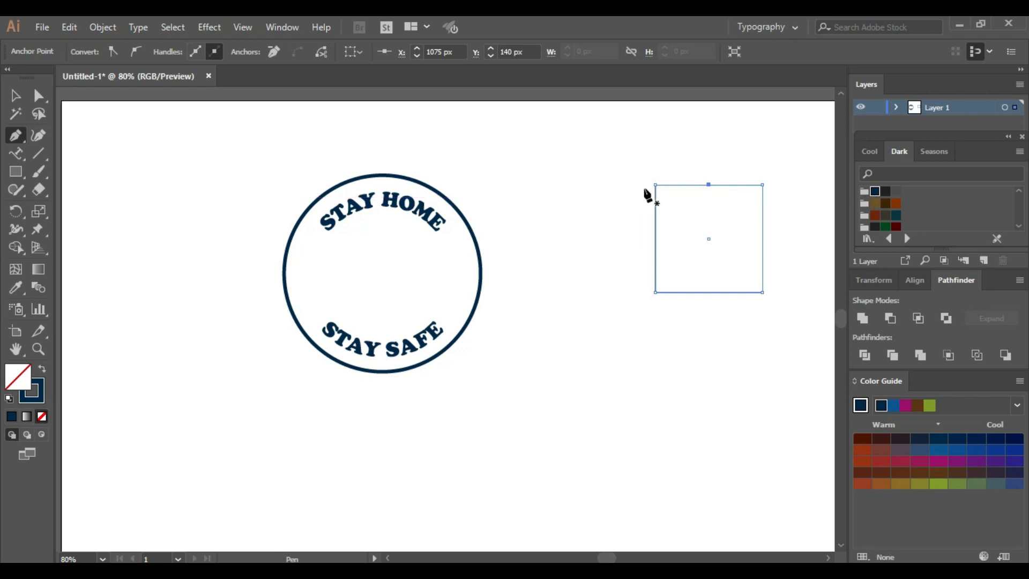
{"action": "left_click", "coordinate": [656, 185]}
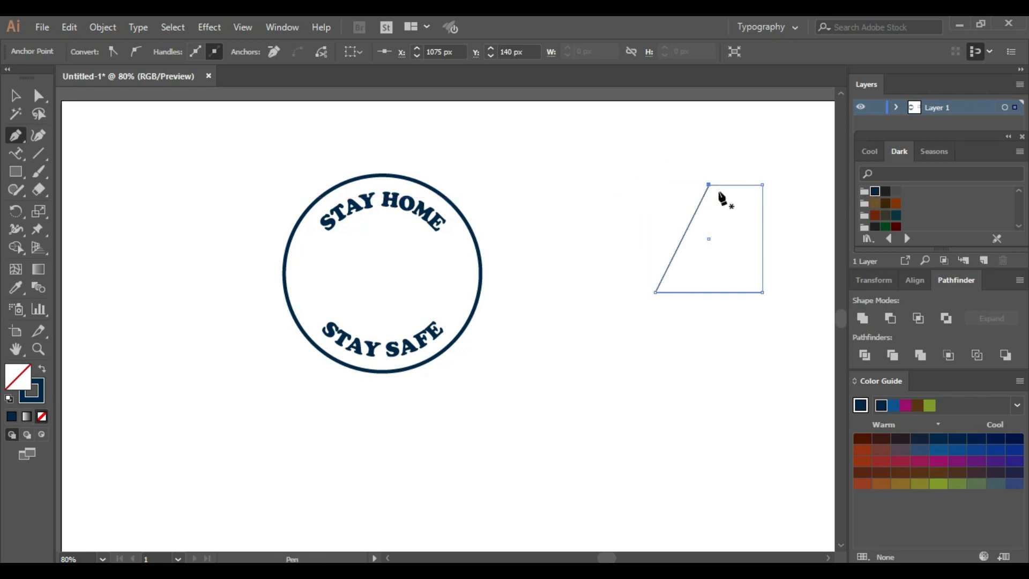
{"action": "left_click", "coordinate": [762, 186]}
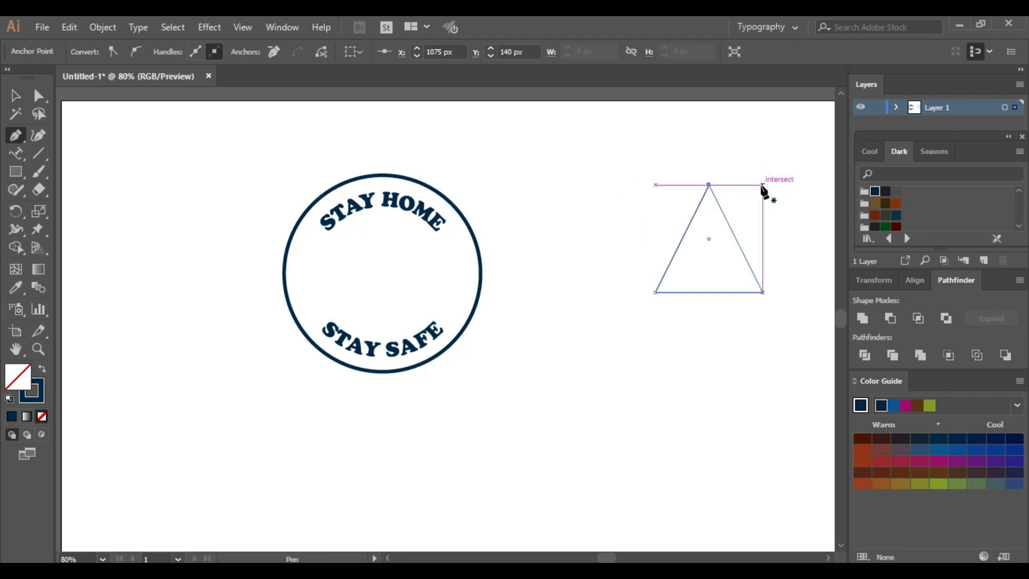
Draw a rectangle below the triangle as the house body and a smaller door rectangle at its base
{"action": "left_click", "coordinate": [23, 178]}
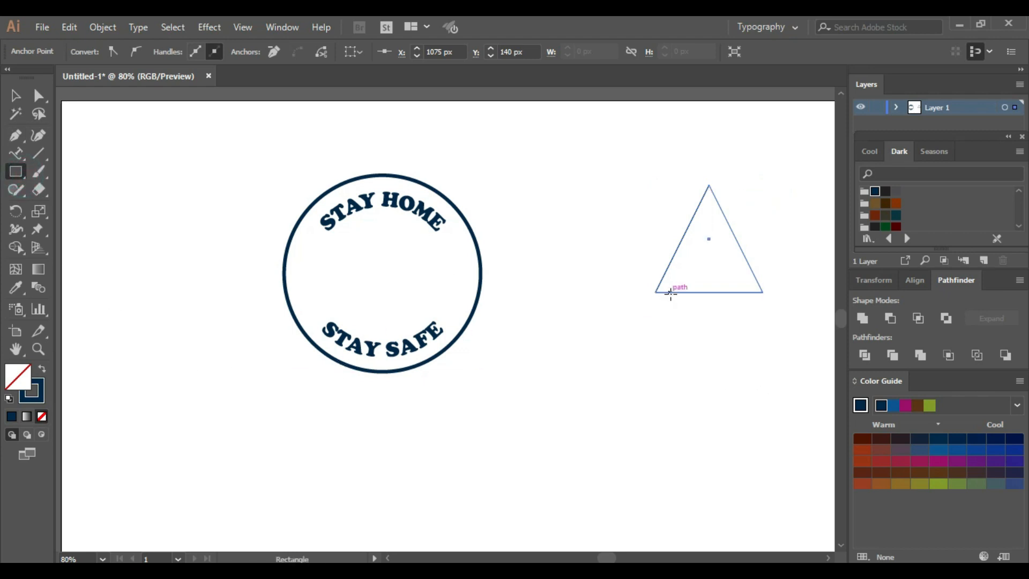
{"action": "mouse_move", "coordinate": [670, 293]}
{"action": "left_mouse_down"}
{"action": "mouse_move", "coordinate": [714, 397]}
{"action": "mouse_move", "coordinate": [749, 416]}
{"action": "mouse_move", "coordinate": [750, 381]}
{"action": "left_mouse_up"}
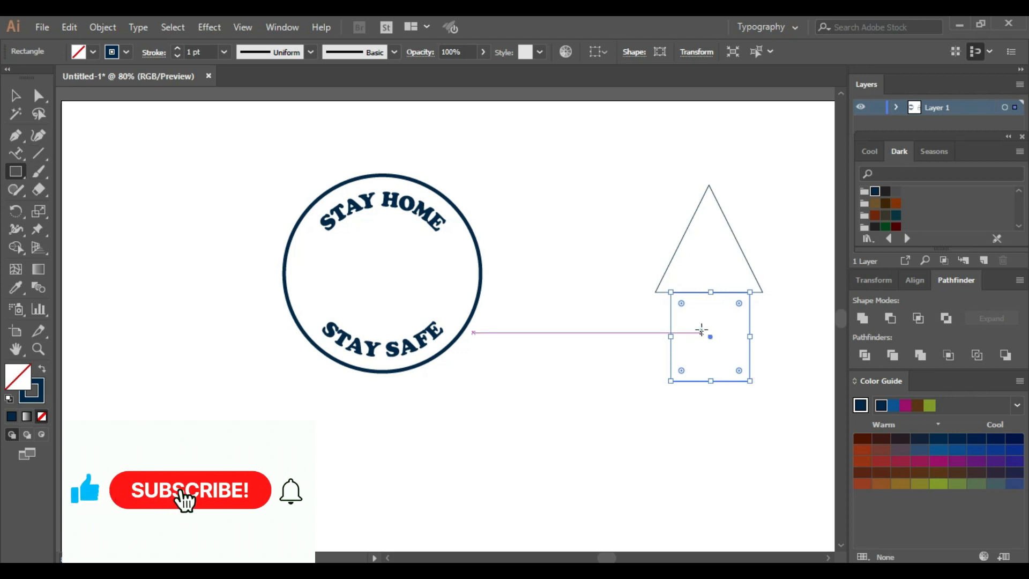
{"action": "left_click_drag", "start_coordinate": [702, 333], "coordinate": [730, 381]}
Centre the door horizontally on the house body, and align both with the triangular roof on the same vertical axis
{"action": "left_click", "coordinate": [15, 95]}
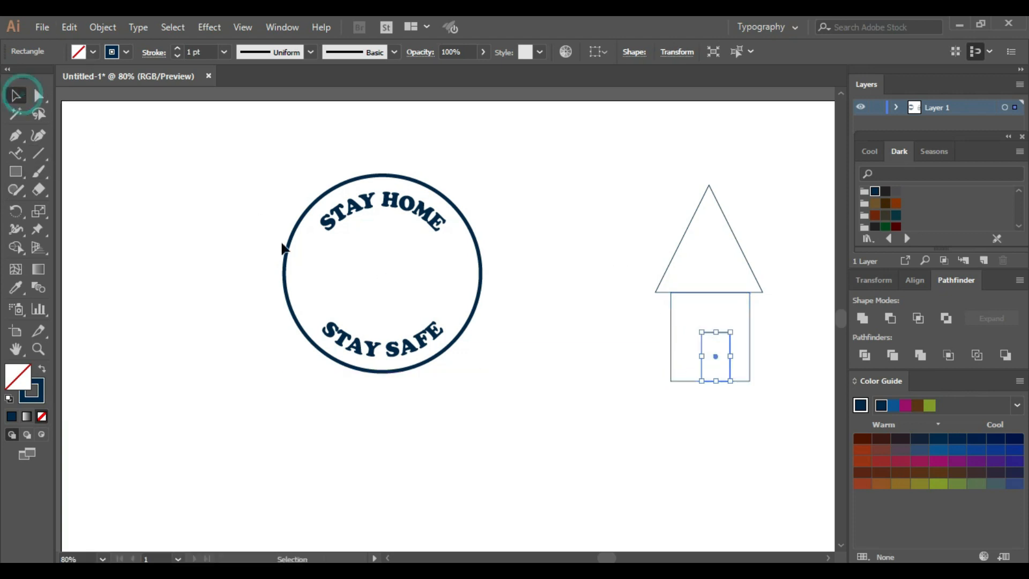
{"action": "left_click", "coordinate": [747, 345], "text": "shift"}
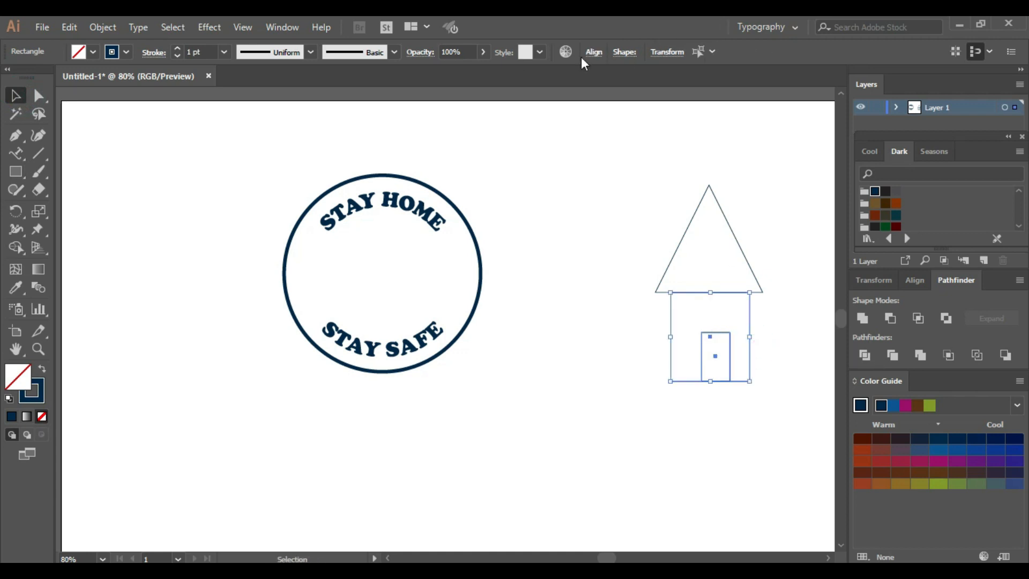
{"action": "left_click", "coordinate": [594, 52]}
{"action": "left_click", "coordinate": [469, 92]}
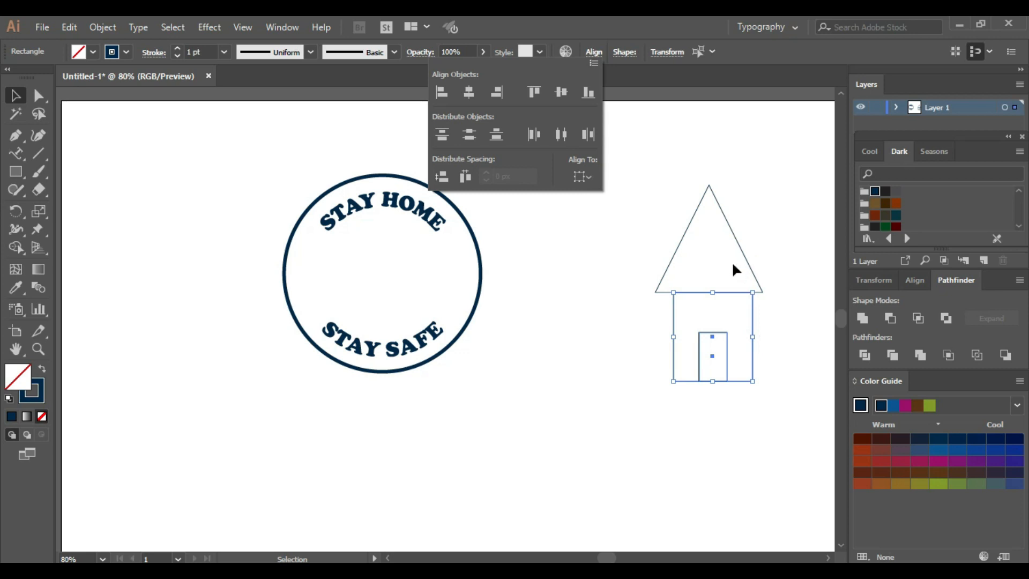
{"action": "left_click", "coordinate": [747, 268]}
{"action": "left_click", "coordinate": [747, 268], "text": "shift"}
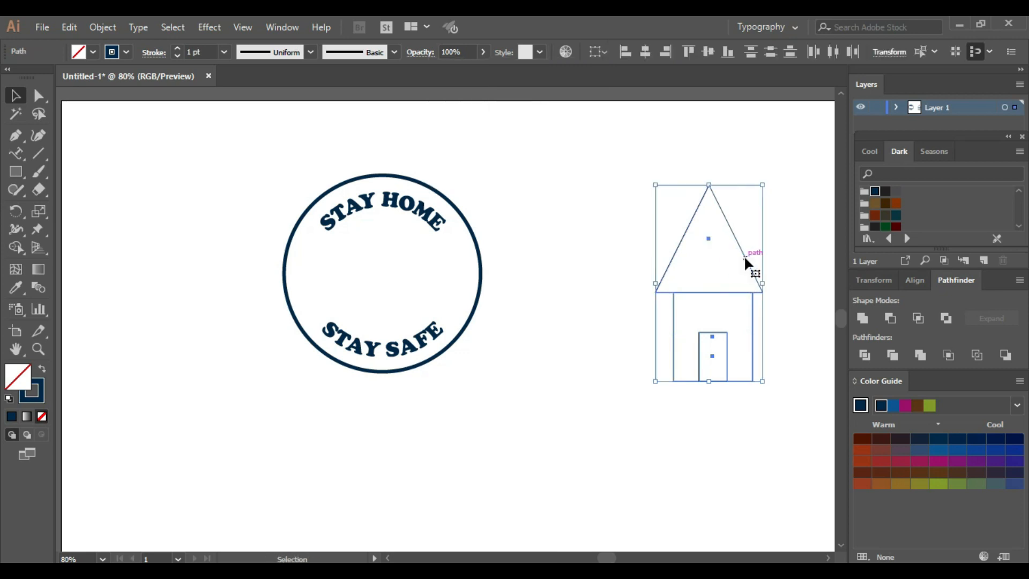
{"action": "left_click", "coordinate": [649, 51]}
{"action": "left_click", "coordinate": [580, 324]}
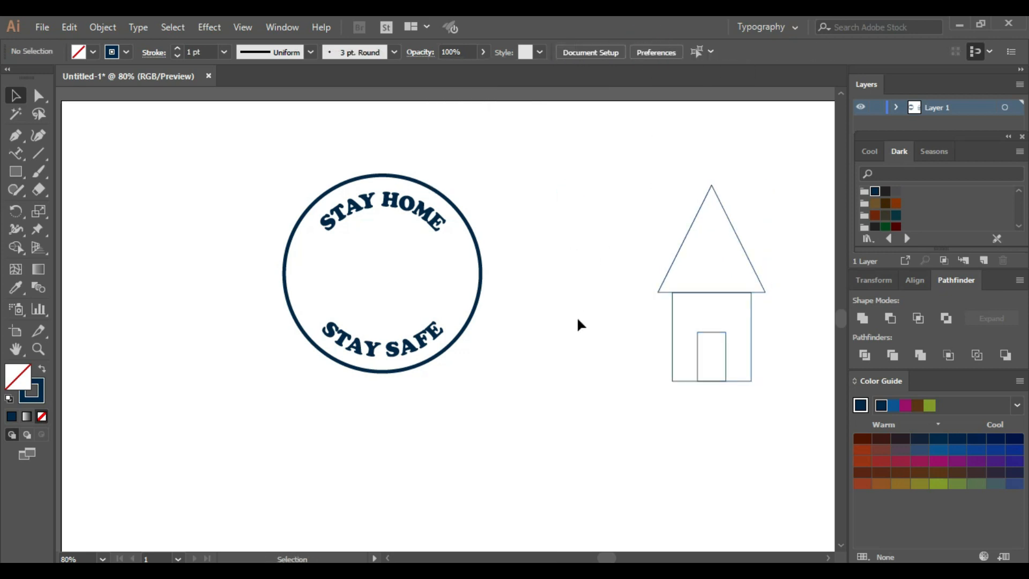
Raise the house body's top edge and reduce the roof's height to about 137 px so the two meet
{"action": "left_click", "coordinate": [707, 294]}
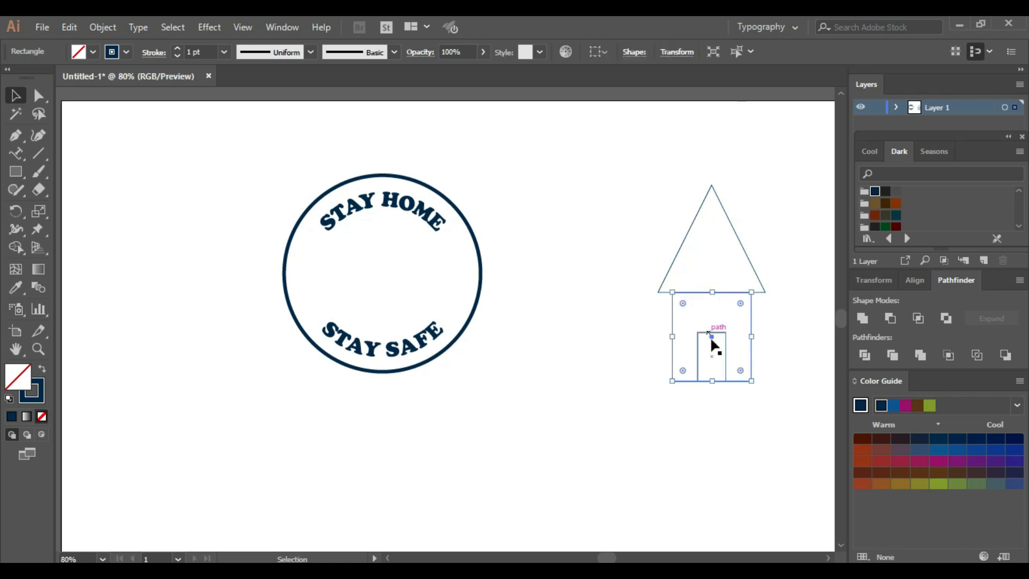
{"action": "left_click_drag", "start_coordinate": [712, 293], "coordinate": [714, 268]}
{"action": "left_click", "coordinate": [710, 215]}
{"action": "left_click", "coordinate": [713, 292]}
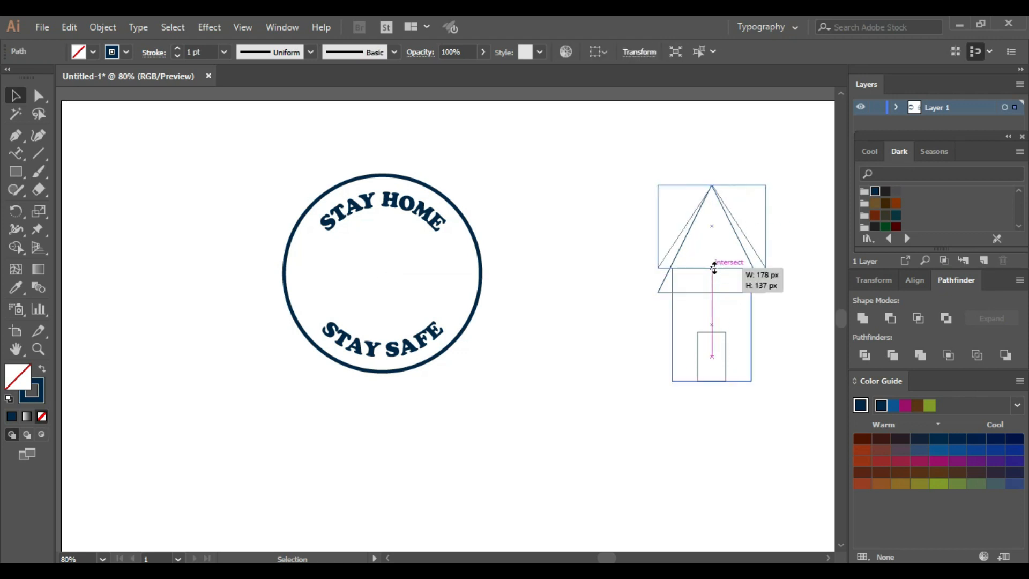
Shorten the house body from its base and fit a shorter door standing on the raised bottom edge
{"action": "left_click", "coordinate": [713, 381]}
{"action": "left_click_drag", "start_coordinate": [712, 381], "coordinate": [715, 332]}
{"action": "left_click", "coordinate": [713, 380]}
{"action": "left_click_drag", "start_coordinate": [715, 371], "coordinate": [713, 333]}
{"action": "left_click", "coordinate": [730, 374]}
{"action": "left_click", "coordinate": [713, 330]}
{"action": "left_click", "coordinate": [803, 267]}
Align the roof, body and door on their horizontal centres and group them into one house icon
{"action": "left_click_drag", "start_coordinate": [607, 188], "coordinate": [783, 359]}
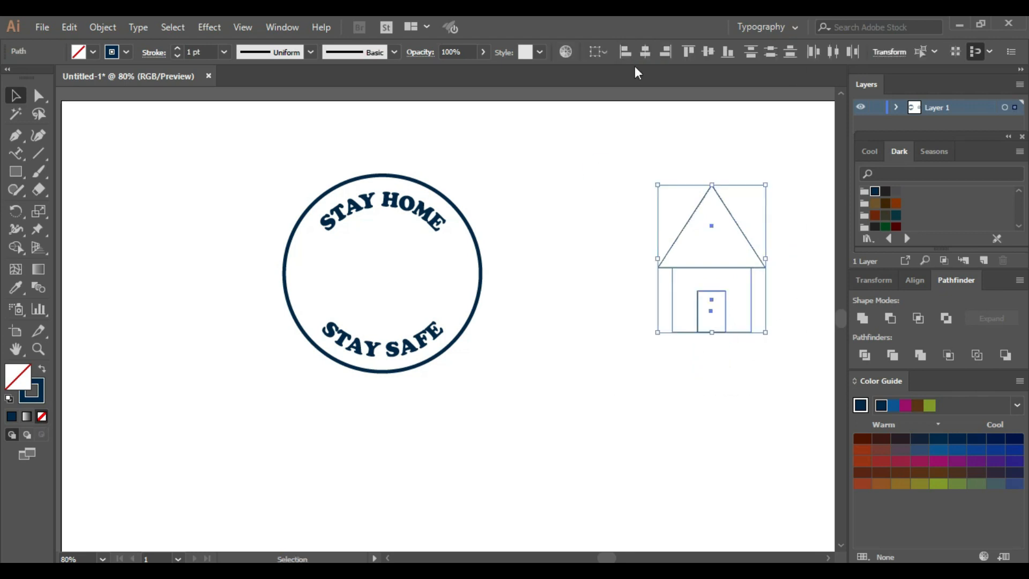
{"action": "left_click", "coordinate": [645, 52]}
{"action": "left_click_drag", "start_coordinate": [642, 172], "coordinate": [782, 382]}
{"action": "right_click", "coordinate": [721, 284]}
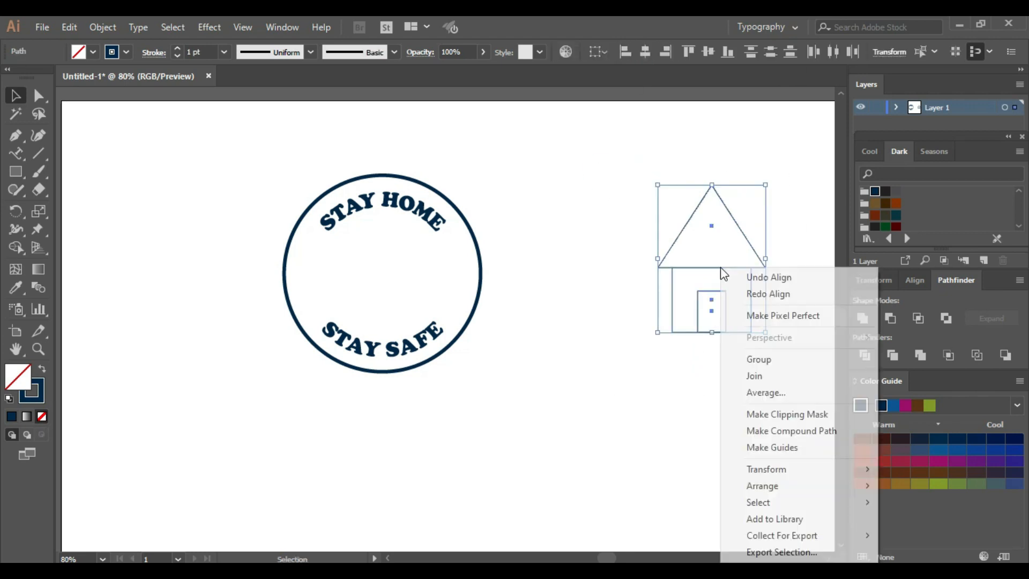
{"action": "left_click", "coordinate": [769, 359]}
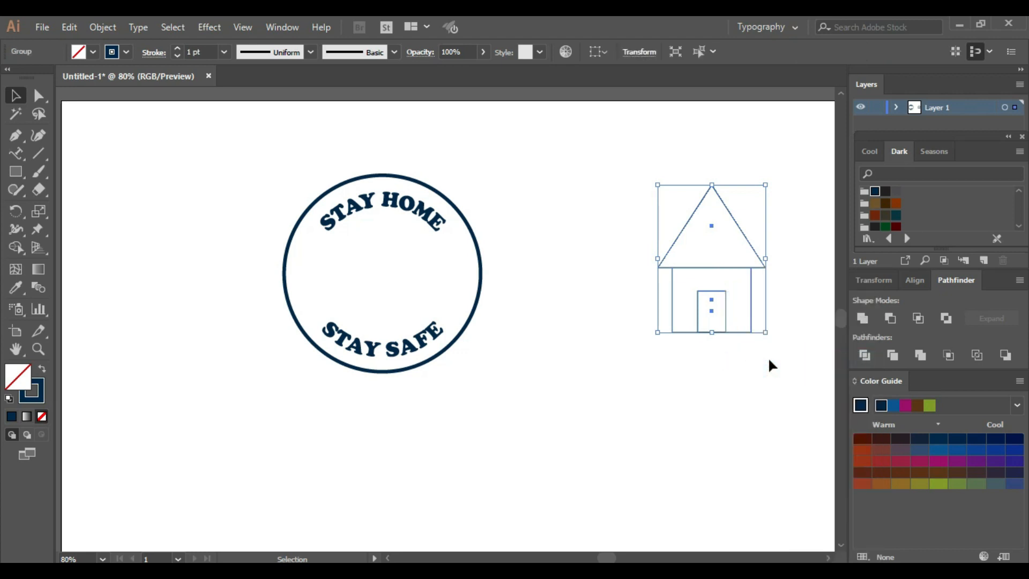
{"action": "left_click", "coordinate": [768, 360]}
Scale the house group down to about half size and place it in the middle of the badge between the two texts
{"action": "left_click", "coordinate": [706, 278]}
{"action": "left_click_drag", "start_coordinate": [766, 335], "coordinate": [724, 260]}
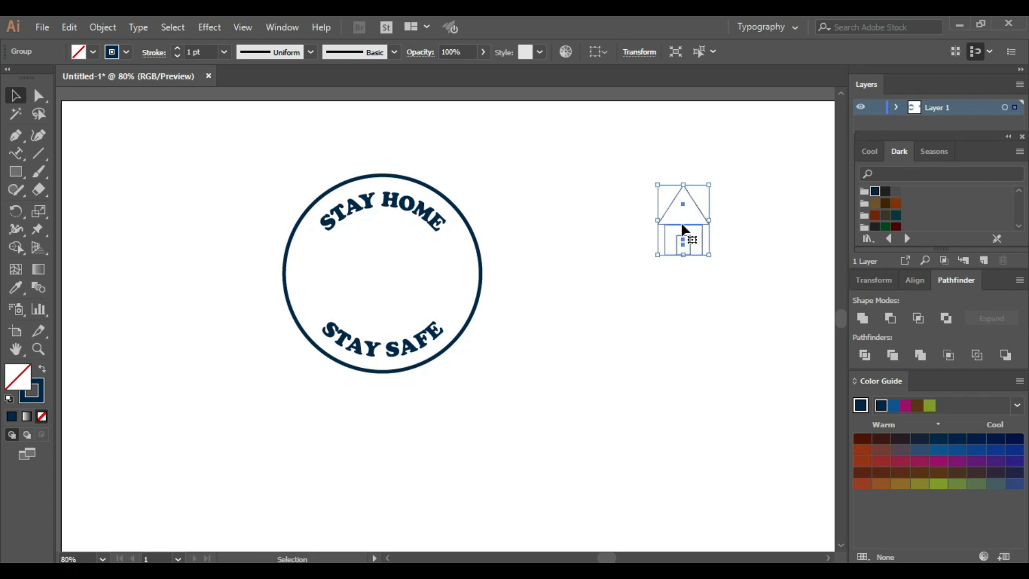
{"action": "left_click_drag", "start_coordinate": [683, 229], "coordinate": [383, 277]}
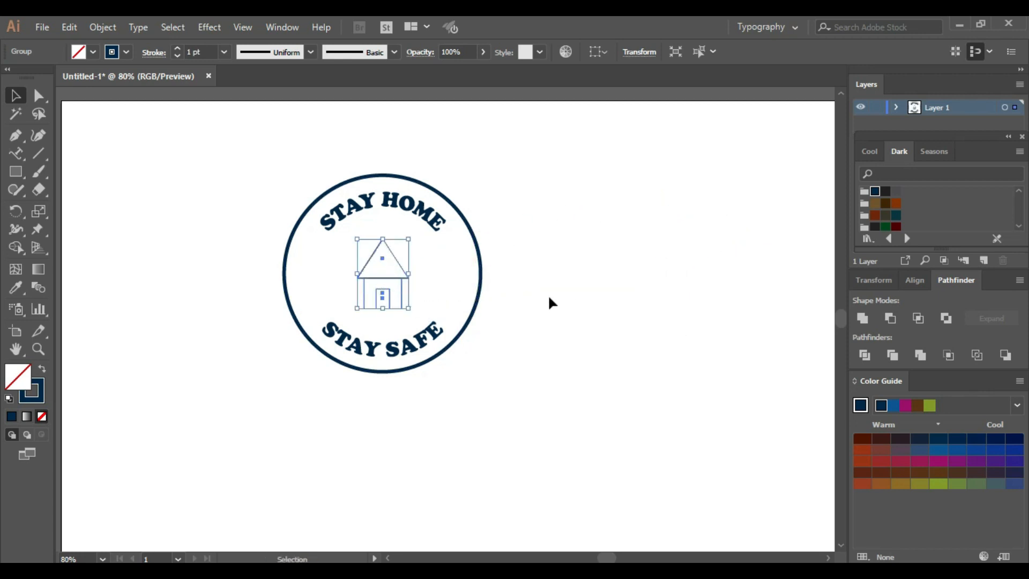
{"action": "left_click", "coordinate": [544, 295]}
Set the house icon's stroke weight to 3 pt and its stroke colour to medium blue
{"action": "left_click", "coordinate": [381, 279]}
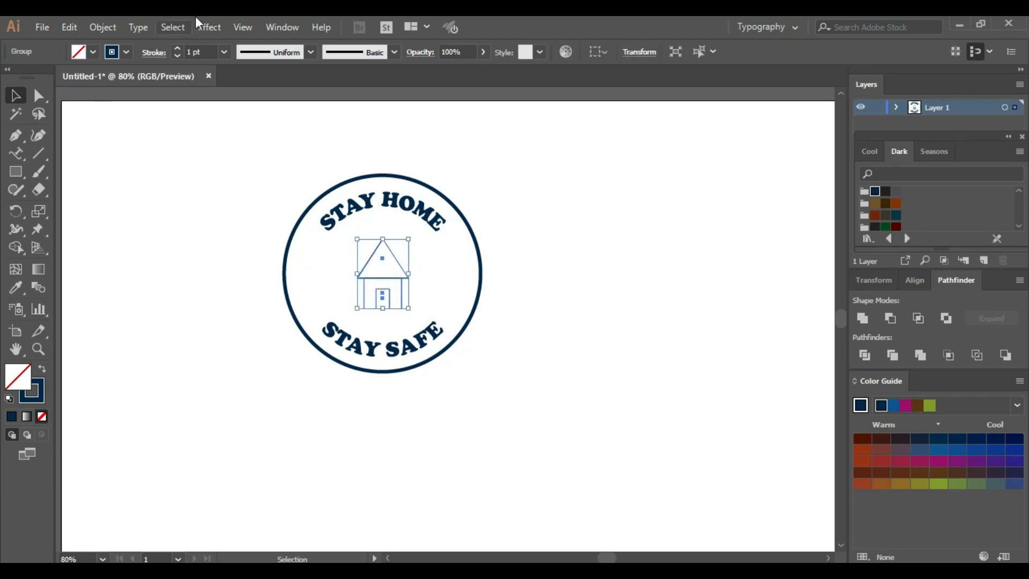
{"action": "left_click", "coordinate": [224, 52]}
{"action": "left_click", "coordinate": [241, 161]}
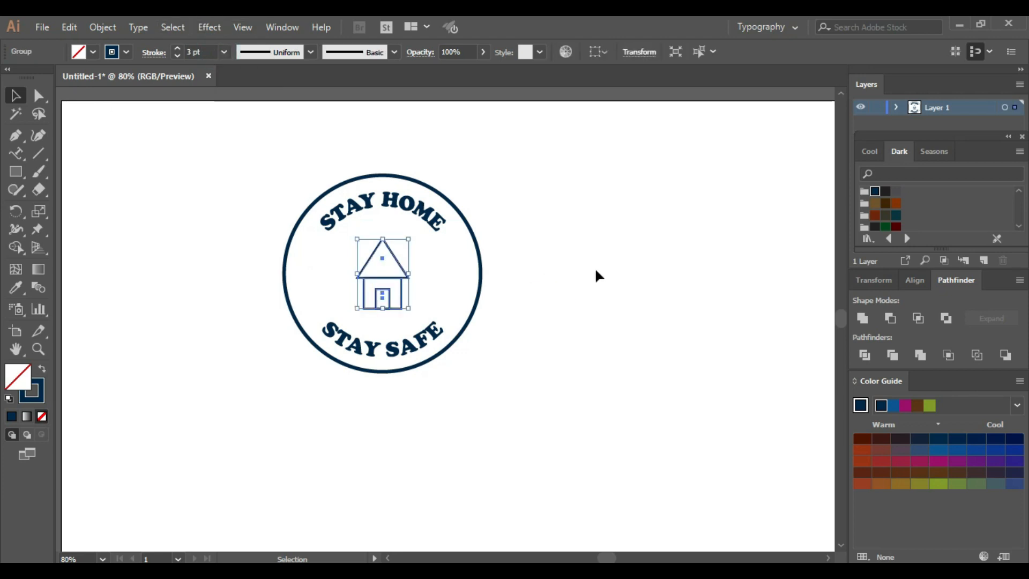
{"action": "left_click", "coordinate": [126, 52]}
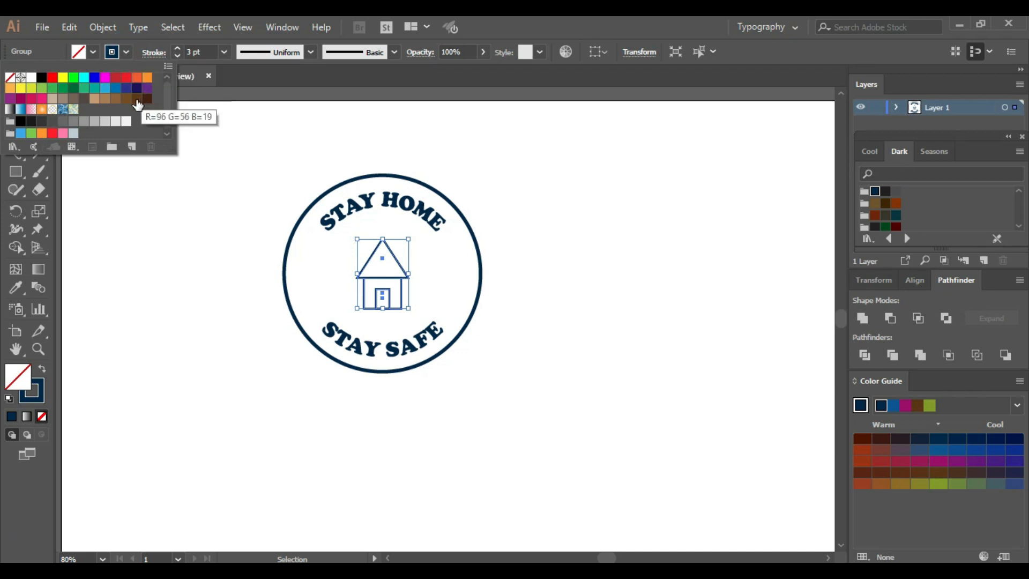
{"action": "left_click", "coordinate": [126, 88]}
{"action": "left_click", "coordinate": [115, 89]}
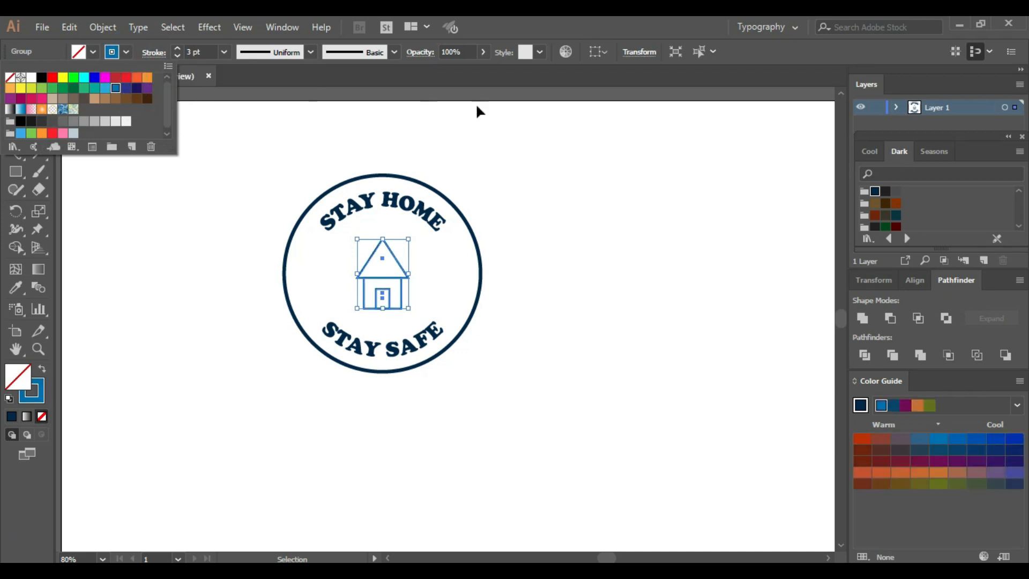
{"action": "left_click", "coordinate": [532, 210]}
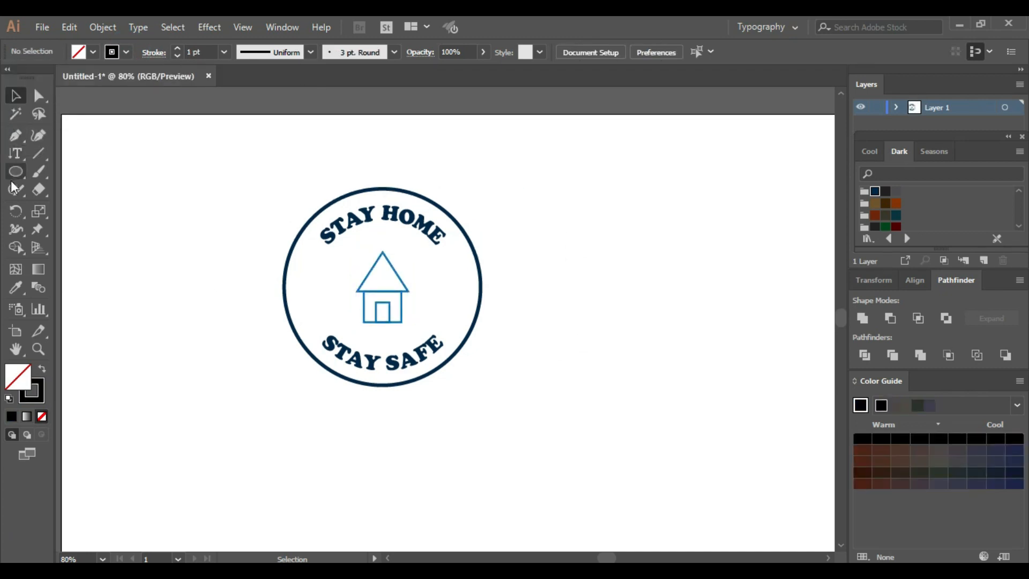
Draw a second circle about 190 px in diameter beside the finished badge
{"action": "key", "text": "l"}
{"action": "scroll", "coordinate": [595, 232], "scroll_direction": "up", "scroll_amount": 1}
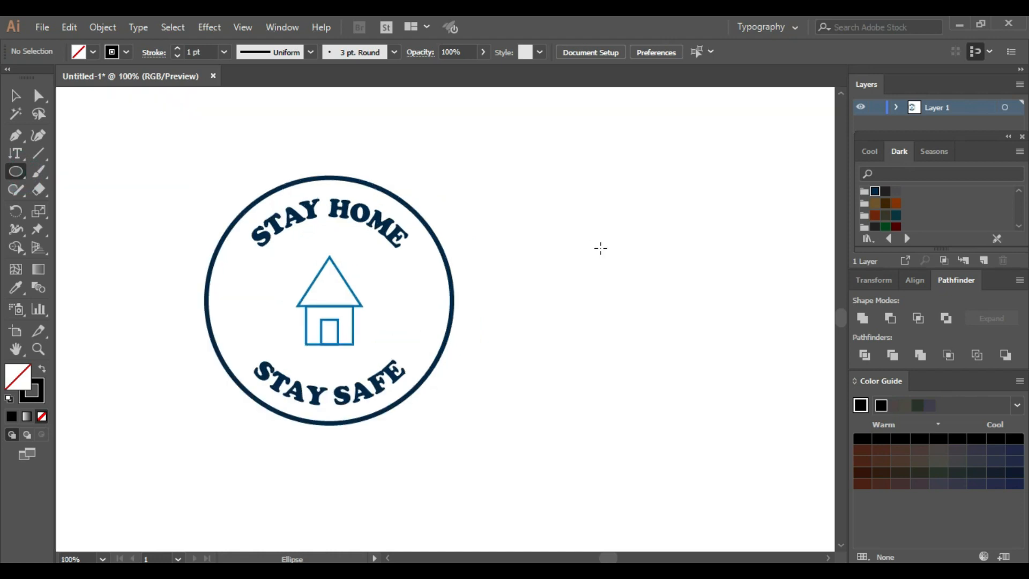
{"action": "left_click_drag", "start_coordinate": [611, 217], "coordinate": [660, 362]}
Turn the new circle into a type path and replace the placeholder text with LEARN
{"action": "left_click_drag", "start_coordinate": [8, 152], "coordinate": [48, 168]}
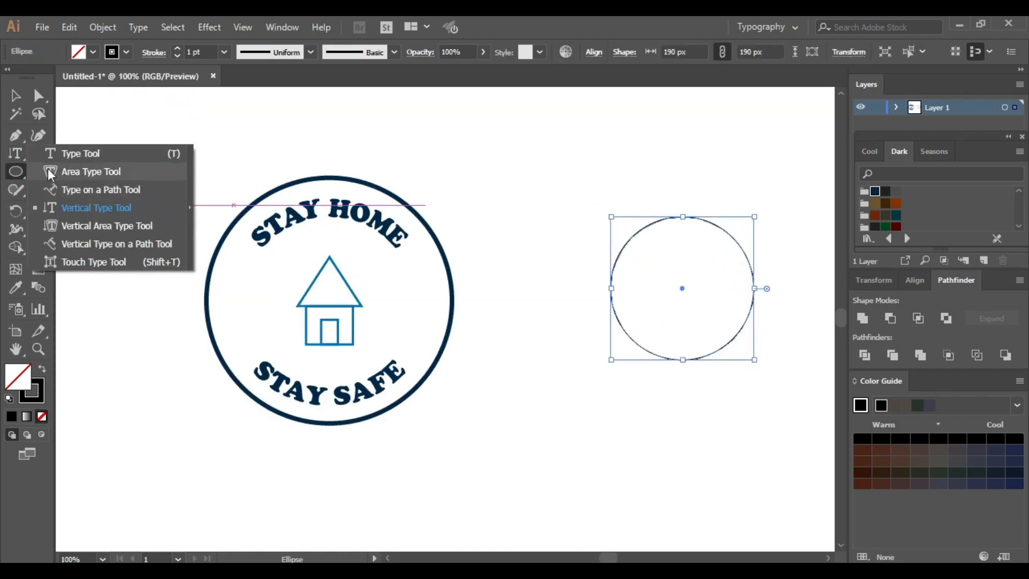
{"action": "left_click", "coordinate": [69, 194]}
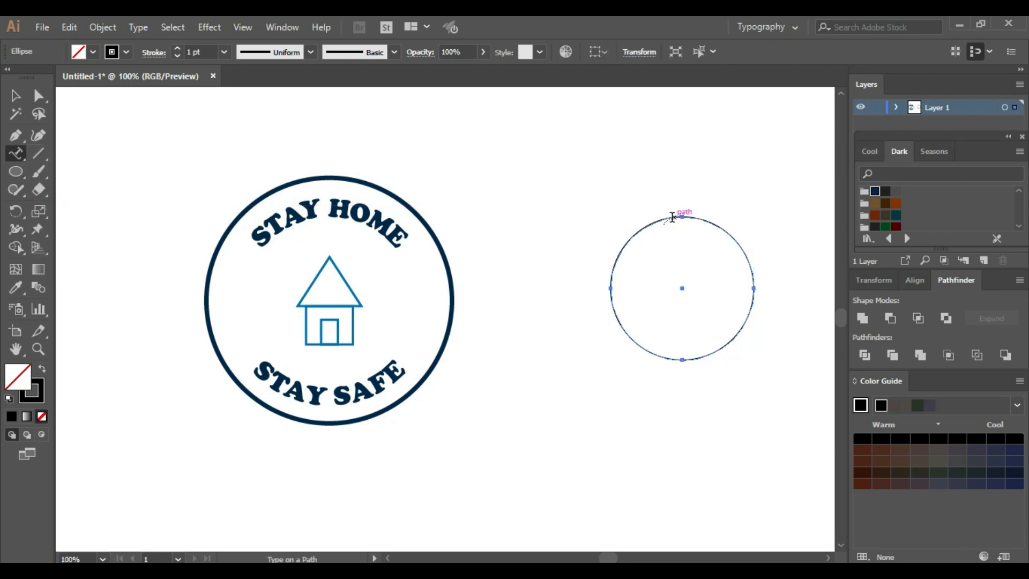
{"action": "left_click", "coordinate": [662, 219]}
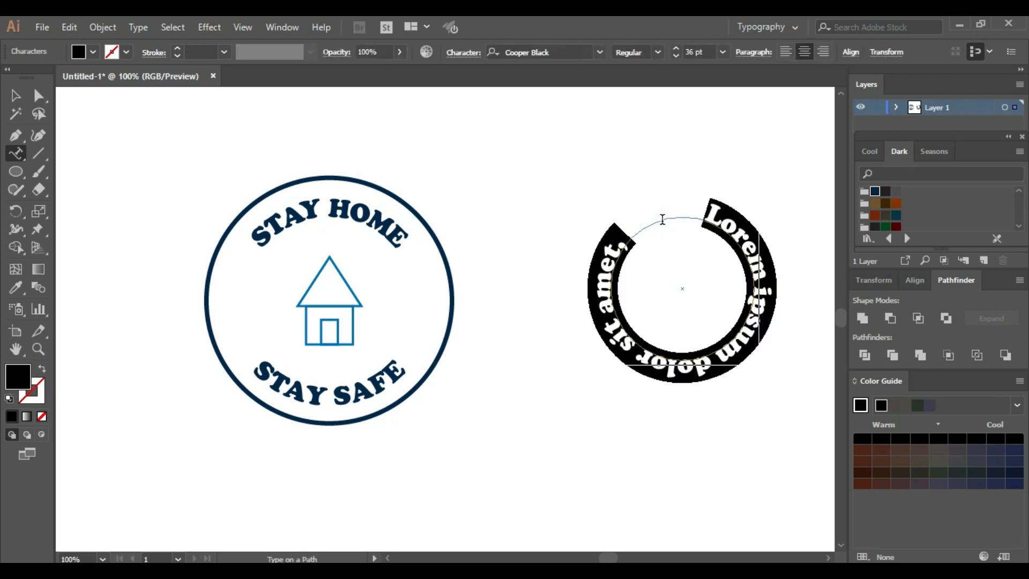
{"action": "key", "text": "BackSpace"}
{"action": "key", "text": "Escape"}
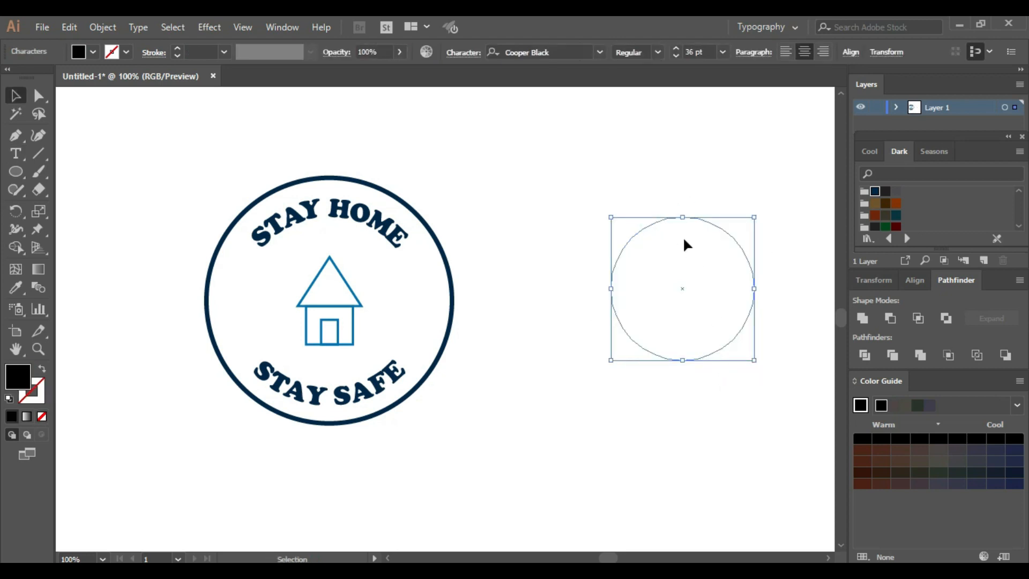
{"action": "type", "text": "TEARN"}
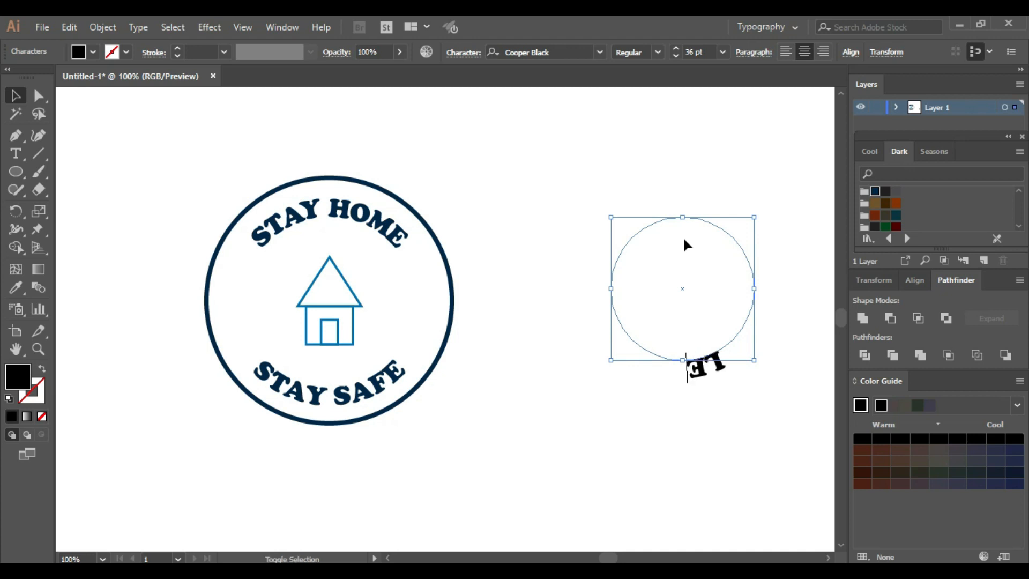
Slide the LEARN text and its path brackets around the circle so the word is centred at the top
{"action": "left_click", "coordinate": [39, 95]}
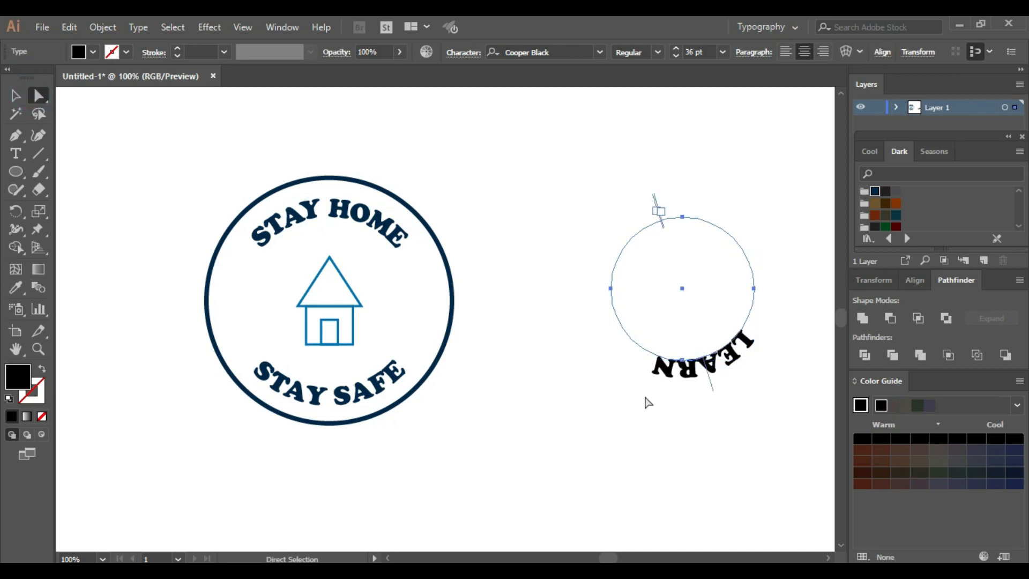
{"action": "left_click_drag", "start_coordinate": [710, 384], "coordinate": [688, 217]}
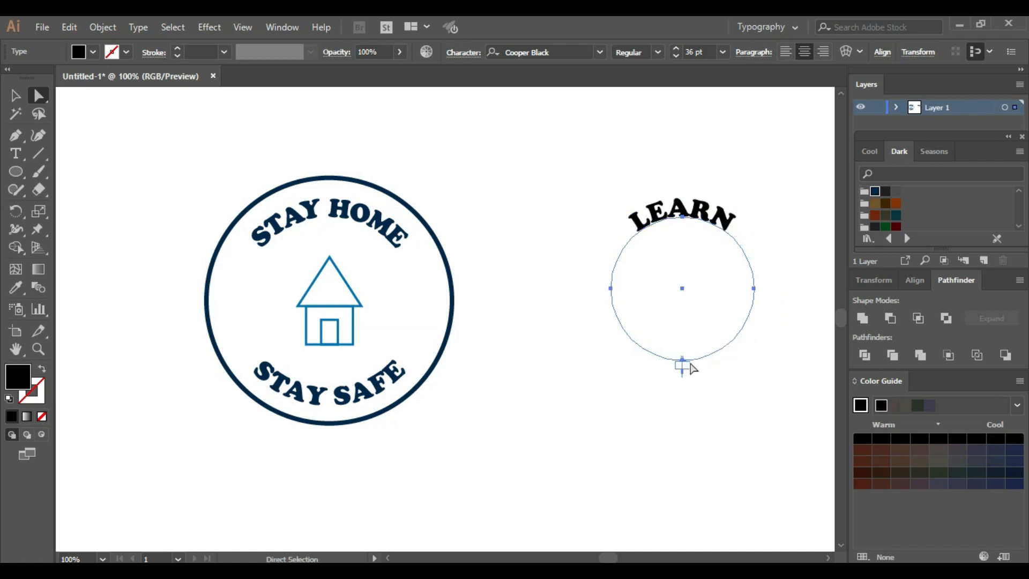
{"action": "left_click_drag", "start_coordinate": [683, 357], "coordinate": [626, 231]}
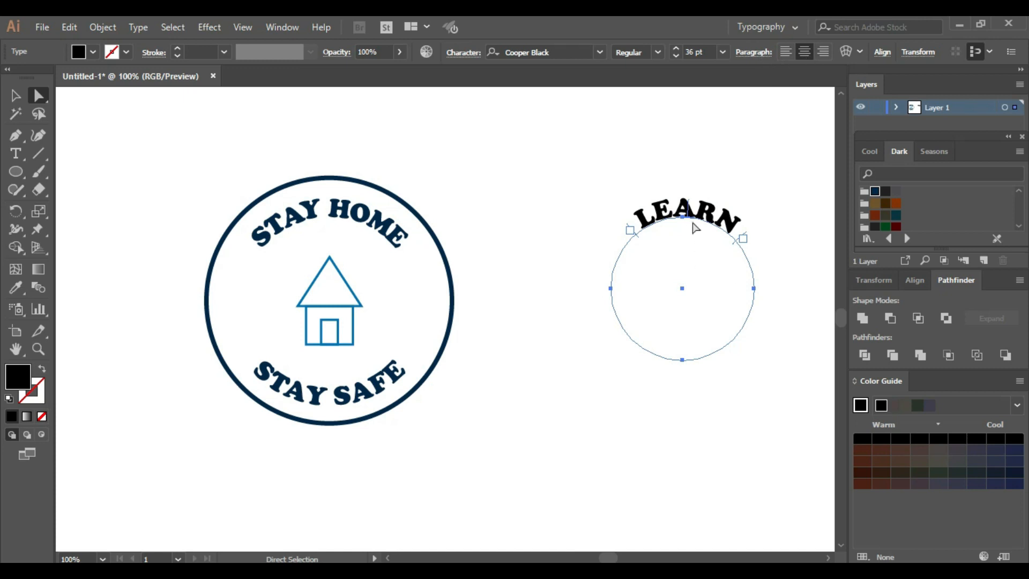
{"action": "left_click_drag", "start_coordinate": [687, 205], "coordinate": [681, 204]}
Duplicate the LEARN path text in place and slide the copy's text around to the lower part of the circle
{"action": "key", "text": "v"}
{"action": "key", "text": "ctrl+c"}
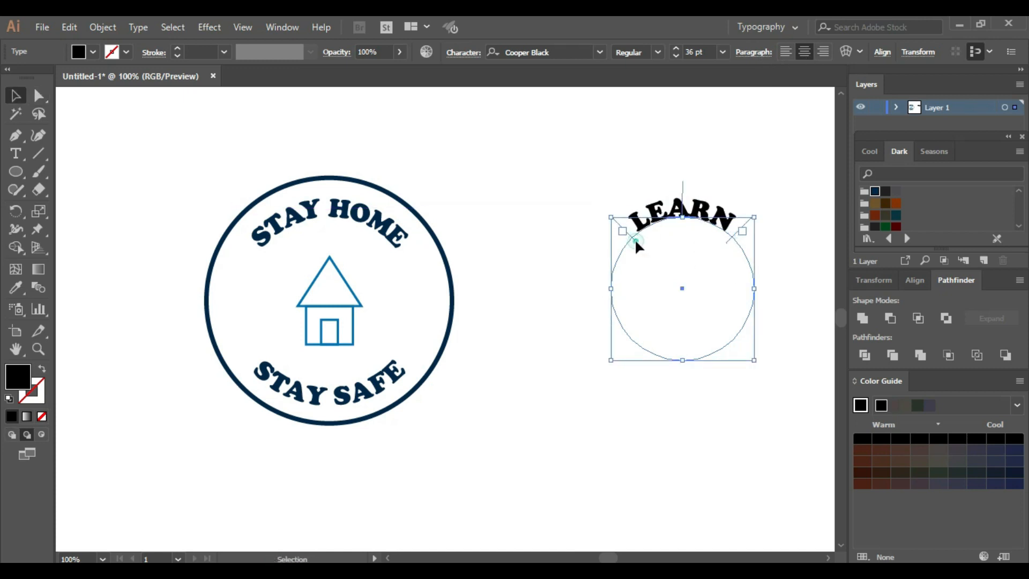
{"action": "left_click_drag", "start_coordinate": [636, 241], "coordinate": [738, 239]}
Replace the copied word with DESIGNING and centre it along the bottom of the circle
{"action": "double_click", "coordinate": [634, 356]}
{"action": "key", "text": "ctrl+a"}
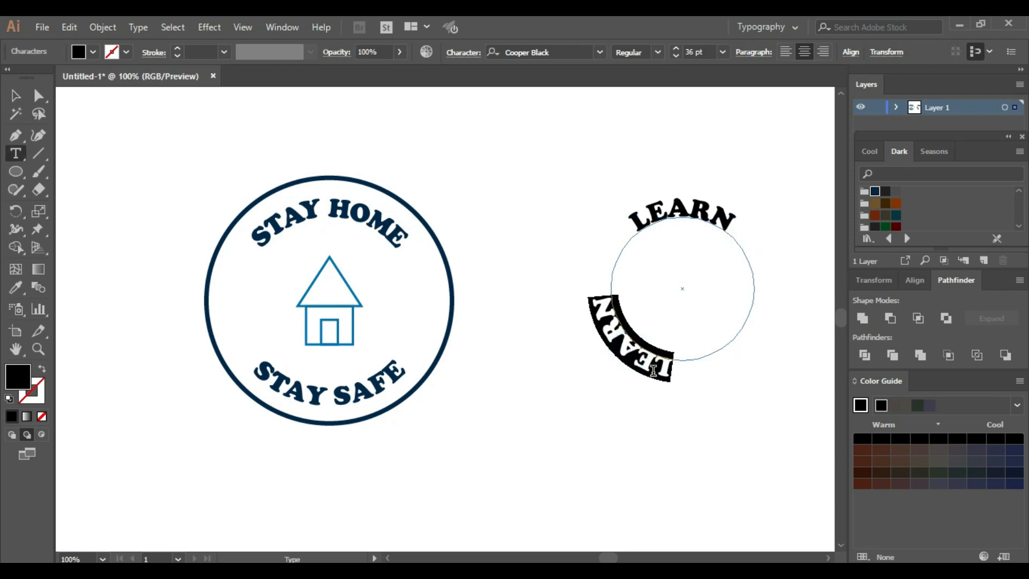
{"action": "type", "text": "DESIGNING"}
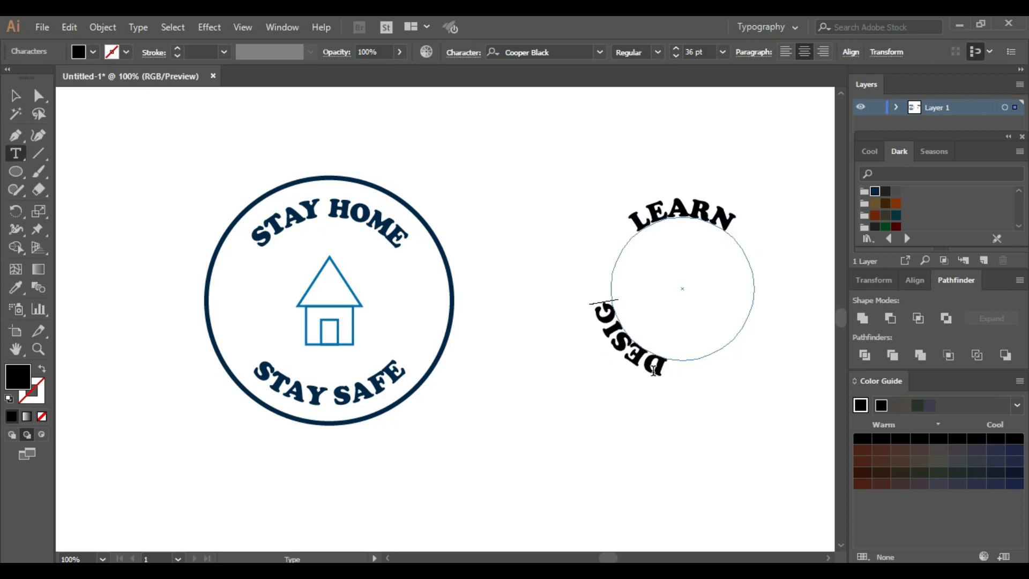
{"action": "left_click", "coordinate": [15, 95]}
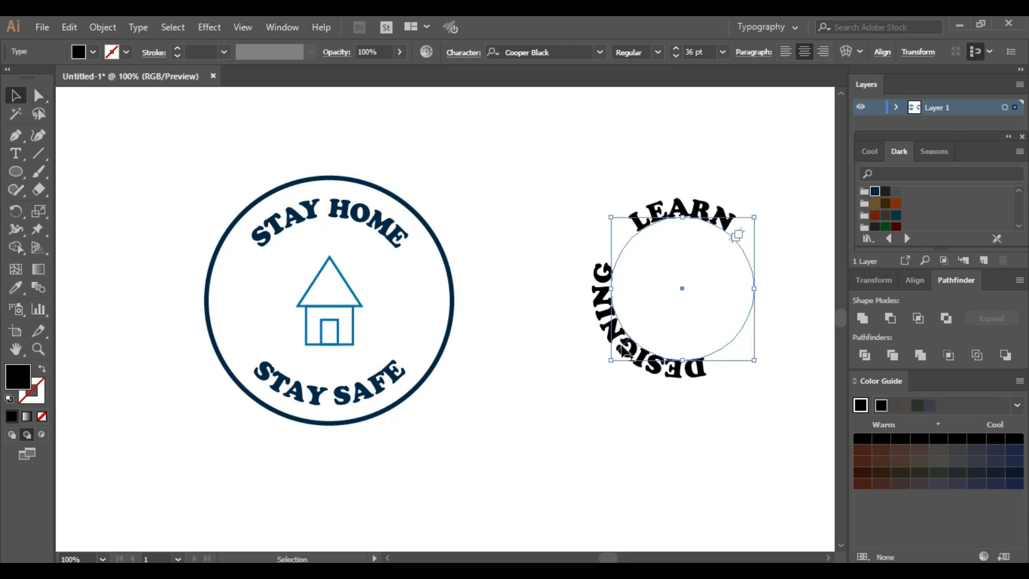
{"action": "left_click_drag", "start_coordinate": [627, 351], "coordinate": [684, 370]}
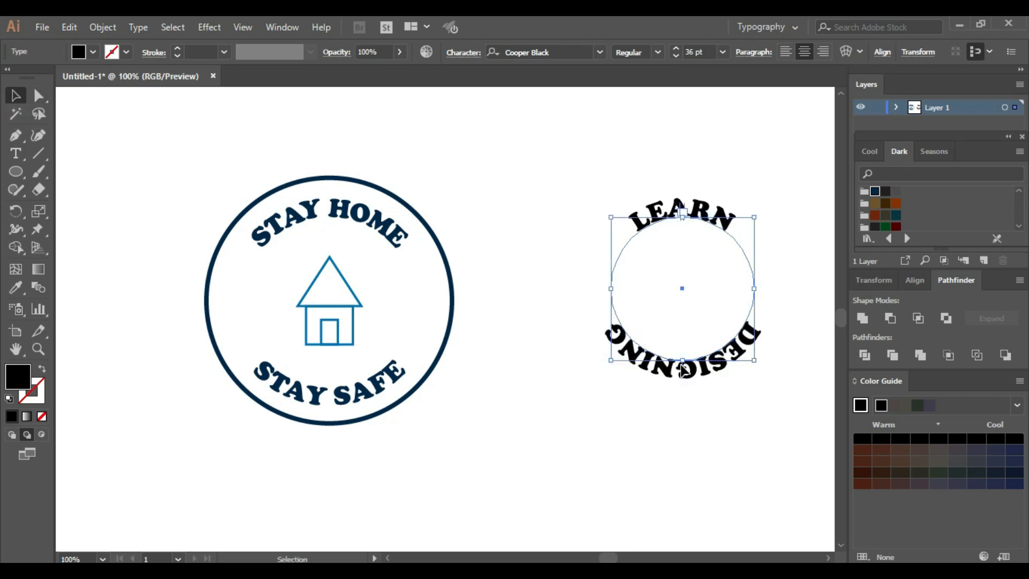
Set the DESIGNING path text to align to the path's center and flip it to read upright along the bottom of the circle
{"action": "left_click", "coordinate": [138, 27]}
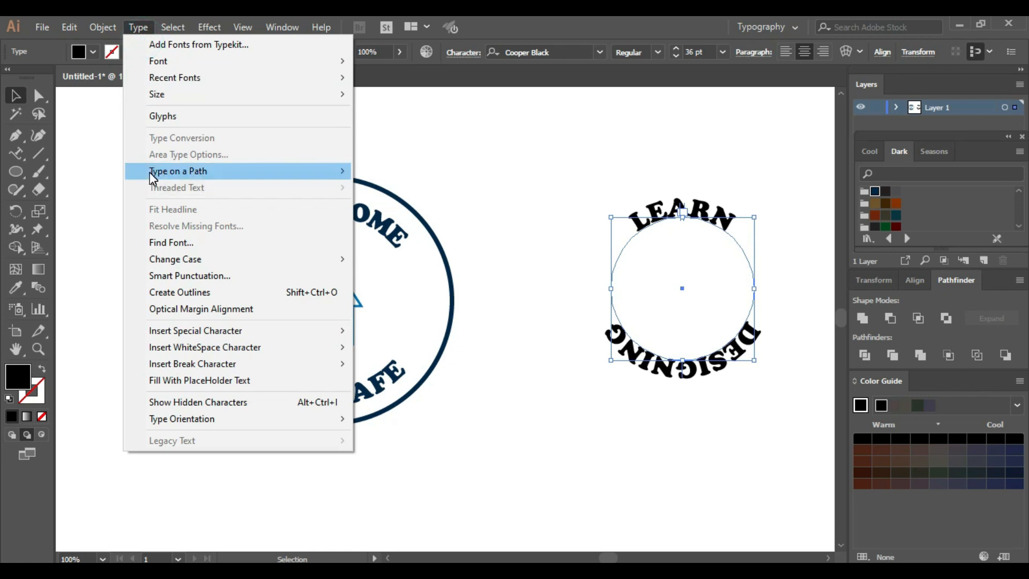
{"action": "mouse_move", "coordinate": [343, 170]}
{"action": "left_click", "coordinate": [403, 259]}
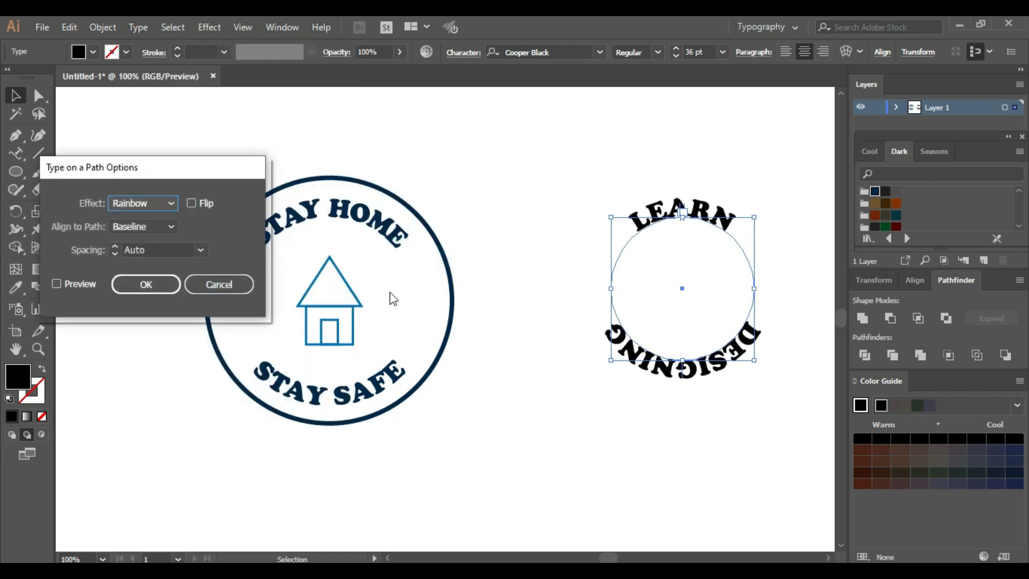
{"action": "left_click", "coordinate": [161, 227]}
{"action": "left_click", "coordinate": [141, 275]}
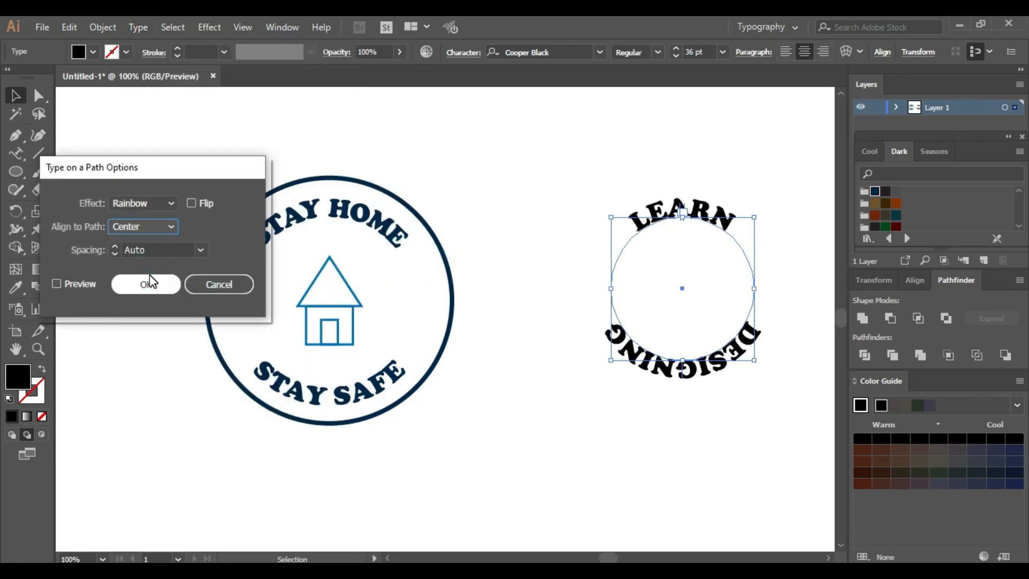
{"action": "left_click", "coordinate": [58, 284]}
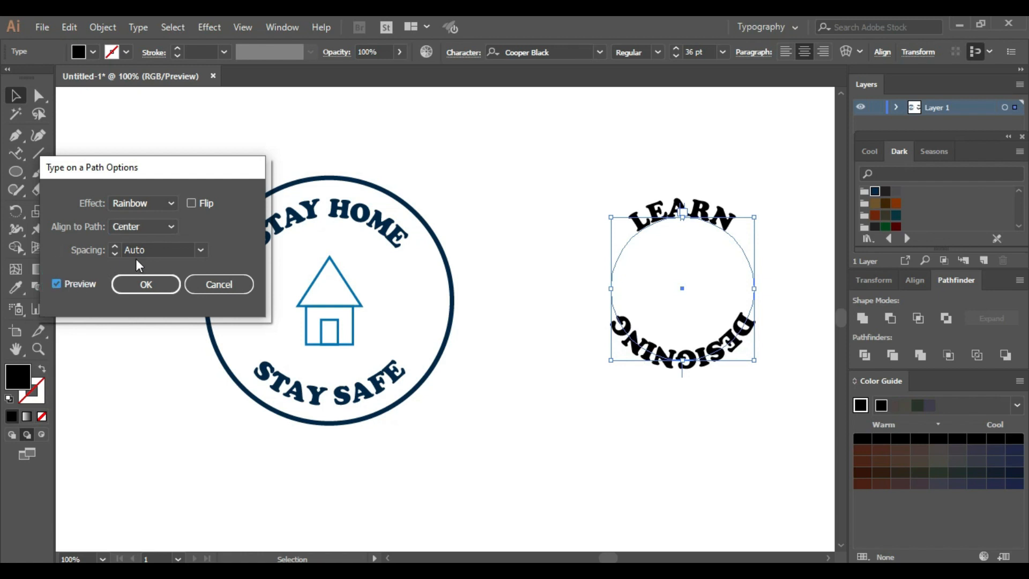
{"action": "left_click", "coordinate": [195, 198]}
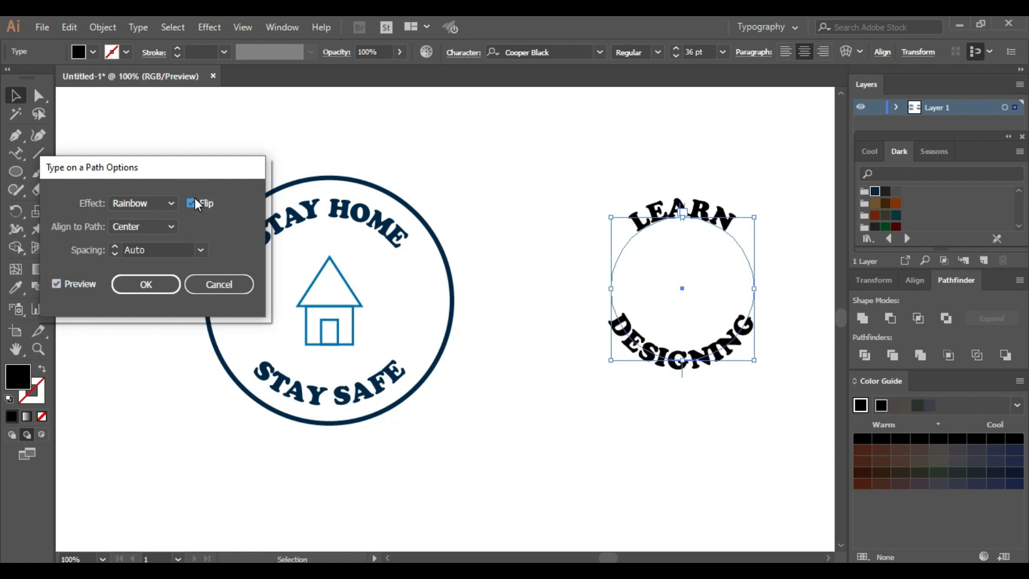
{"action": "left_click", "coordinate": [155, 291]}
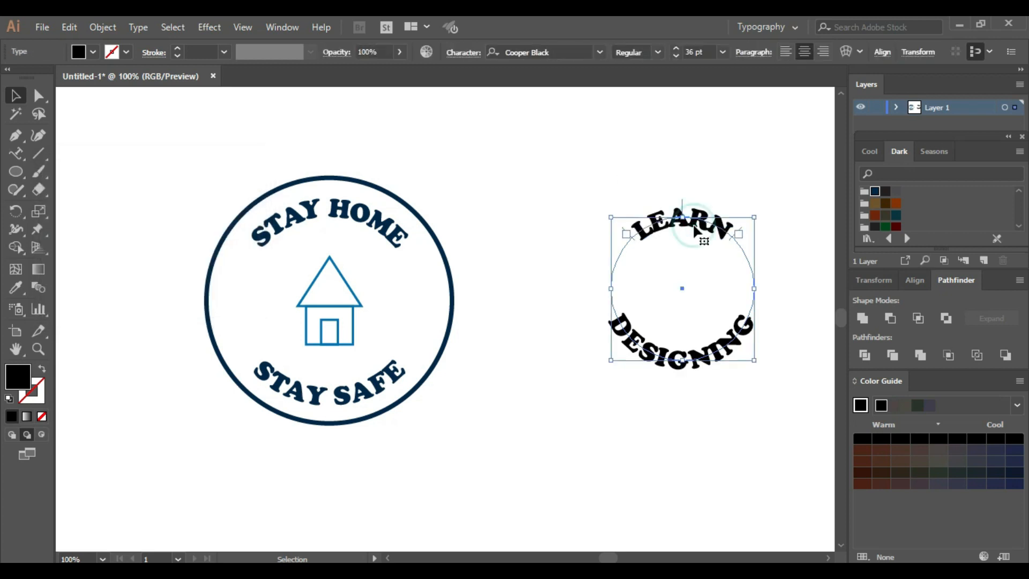
Move the LEARN and DESIGNING text circles into the badge around the house and scale them down to fit inside the outer lettering
{"action": "left_click_drag", "start_coordinate": [665, 361], "coordinate": [317, 377]}
{"action": "left_click_drag", "start_coordinate": [407, 380], "coordinate": [390, 364]}
Set the LEARN and DESIGNING text to 21 pt and give it a teal fill
{"action": "left_click", "coordinate": [722, 52]}
{"action": "left_click", "coordinate": [751, 242]}
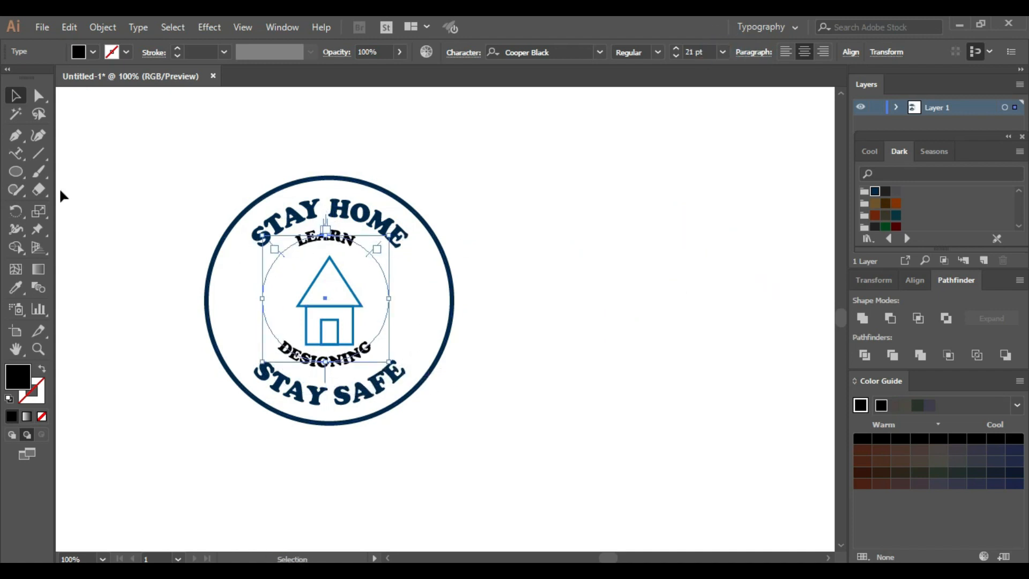
{"action": "left_click", "coordinate": [78, 52]}
{"action": "left_click", "coordinate": [95, 88]}
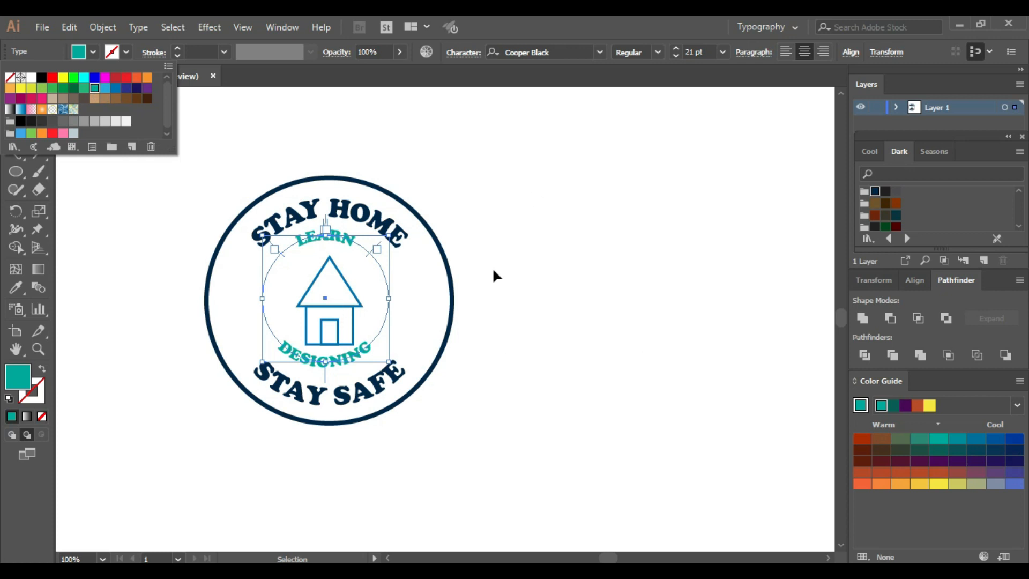
Align the house icon and the LEARN and DESIGNING text circles to their common horizontal and vertical centers, leaving nothing selected
{"action": "left_click", "coordinate": [351, 306], "text": "shift"}
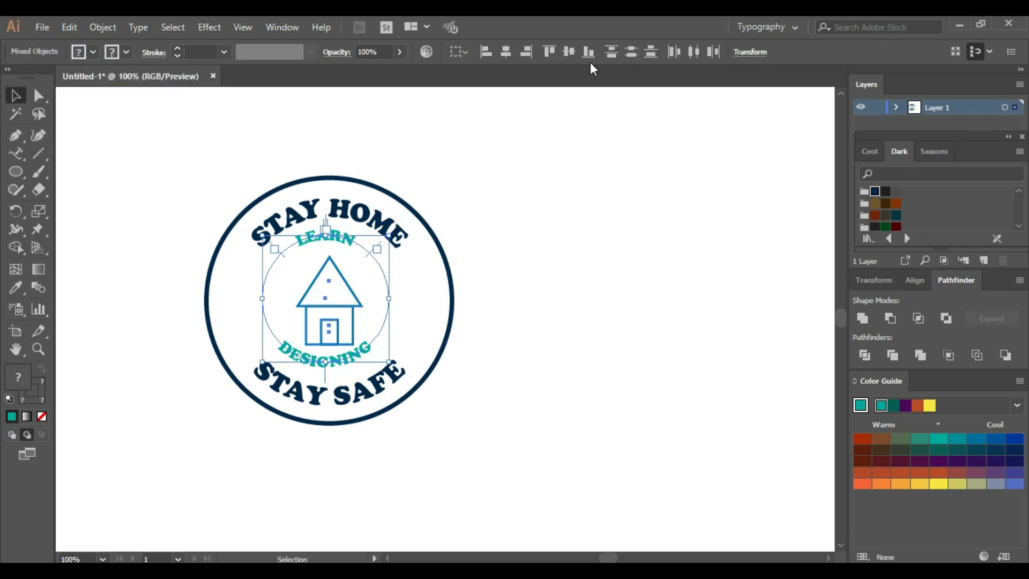
{"action": "left_click", "coordinate": [506, 52]}
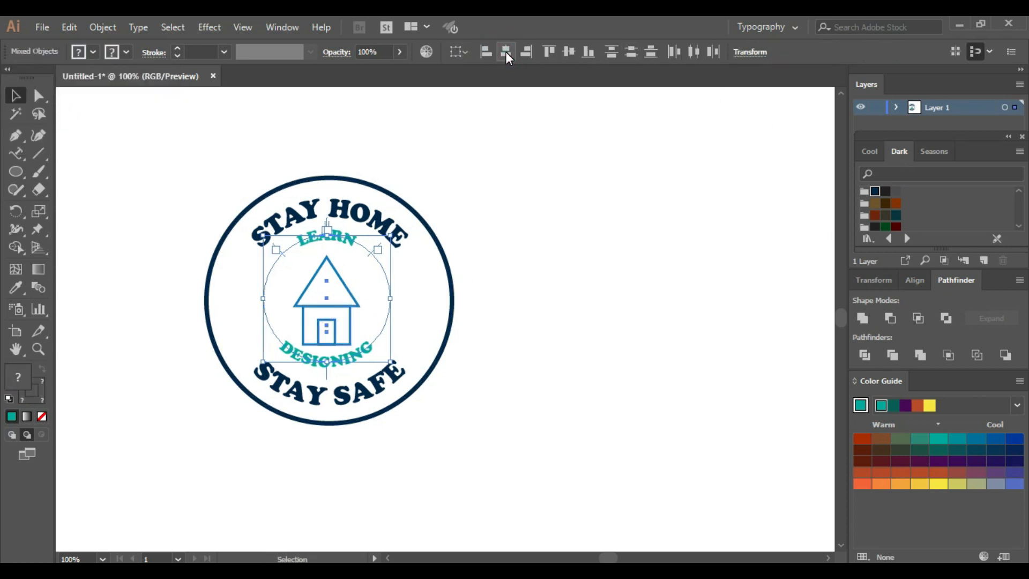
{"action": "left_click", "coordinate": [567, 55]}
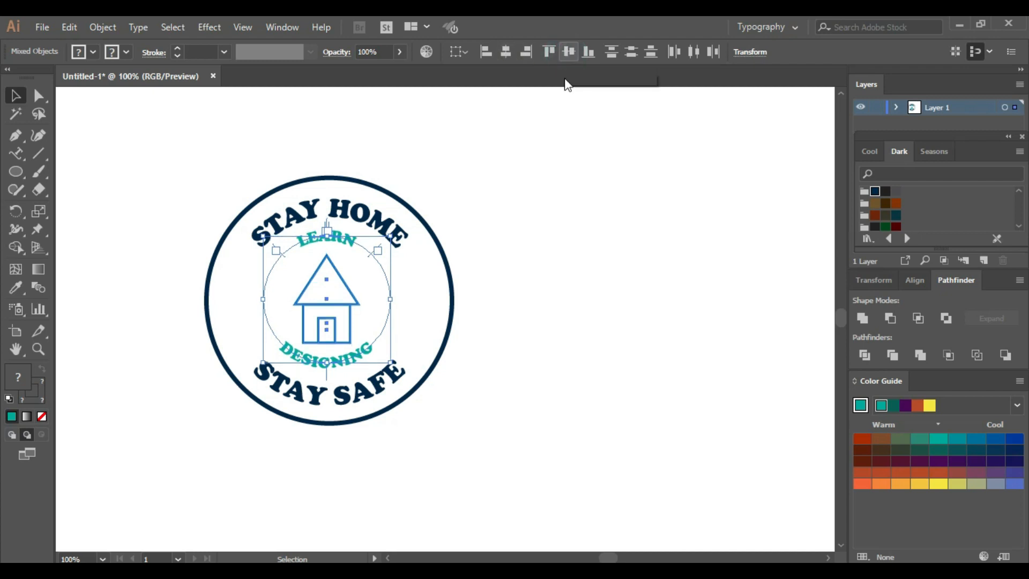
{"action": "left_click", "coordinate": [576, 306]}
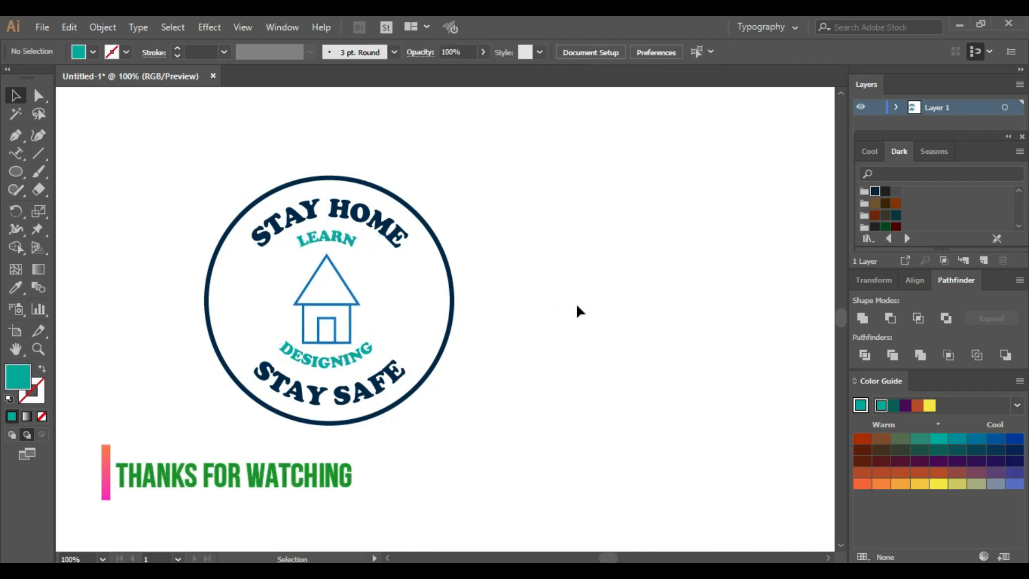